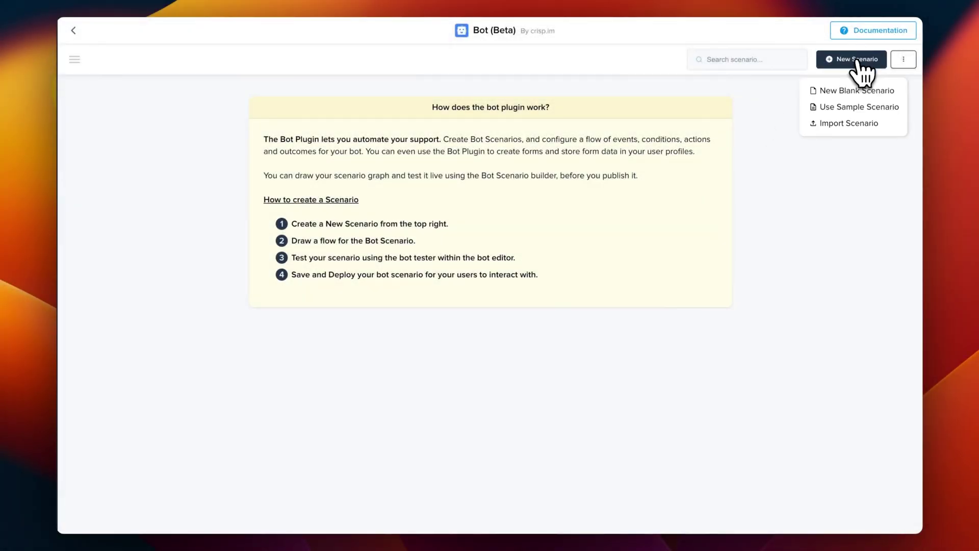
Create the sample Ask User Details scenario, then delete it so no scenarios remain
{"action": "left_click", "coordinate": [854, 105]}
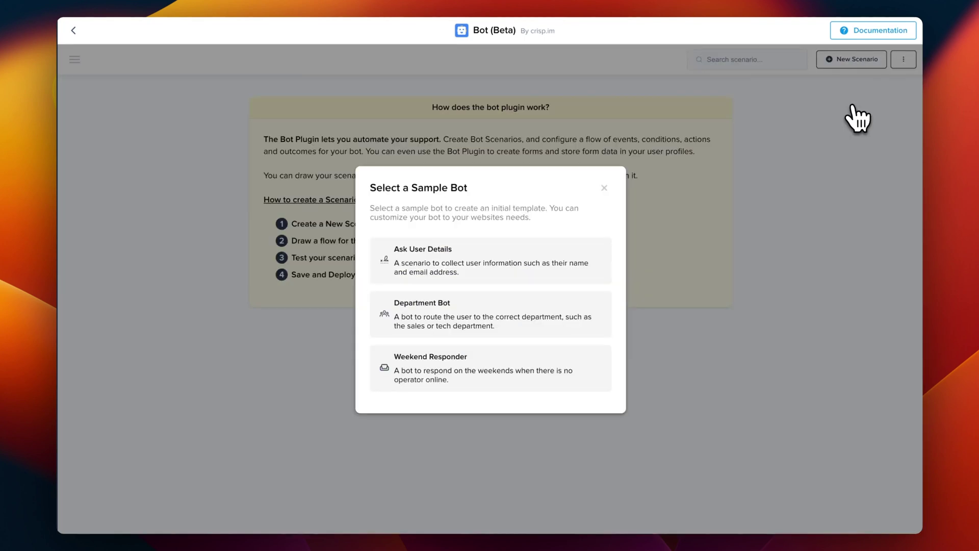
{"action": "left_click", "coordinate": [451, 270]}
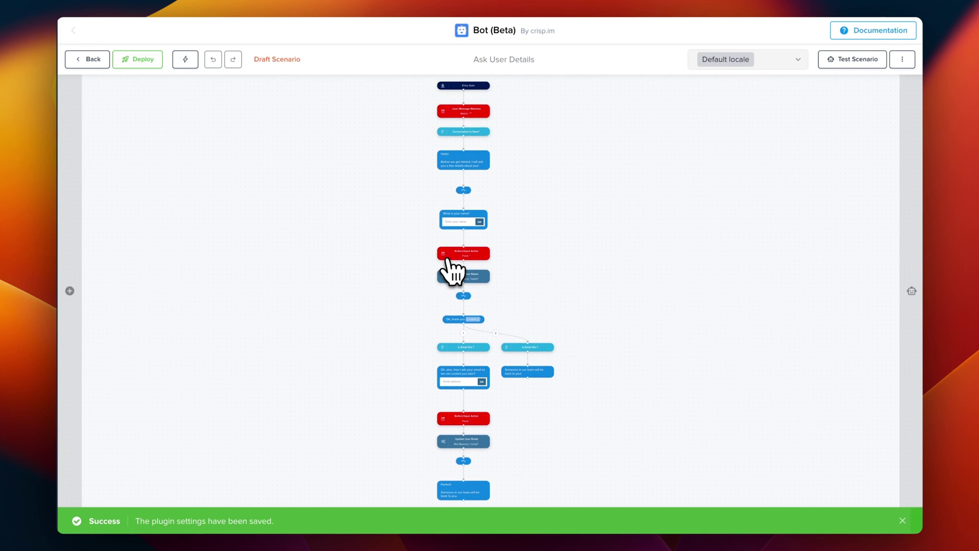
{"action": "left_click", "coordinate": [102, 60]}
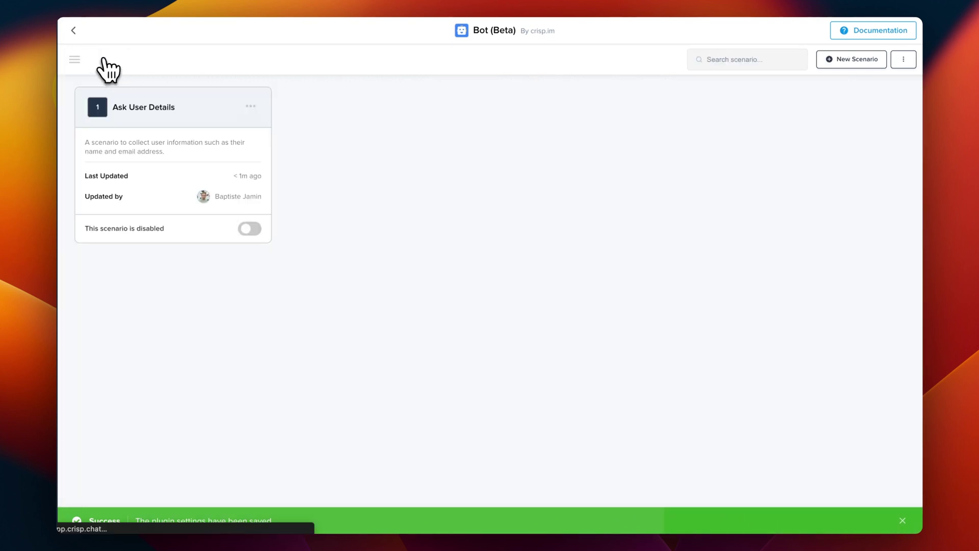
{"action": "left_click", "coordinate": [253, 107]}
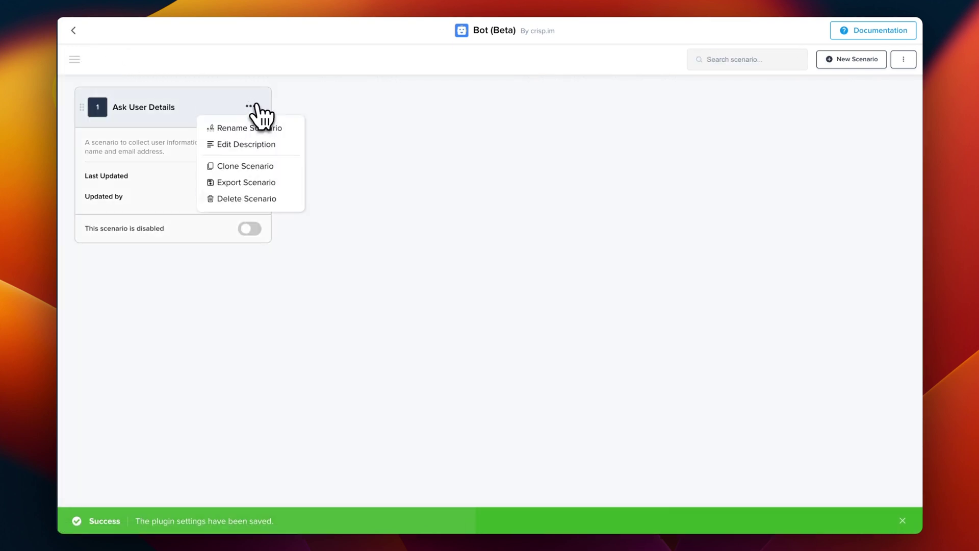
{"action": "left_click", "coordinate": [255, 199]}
{"action": "left_click", "coordinate": [582, 301]}
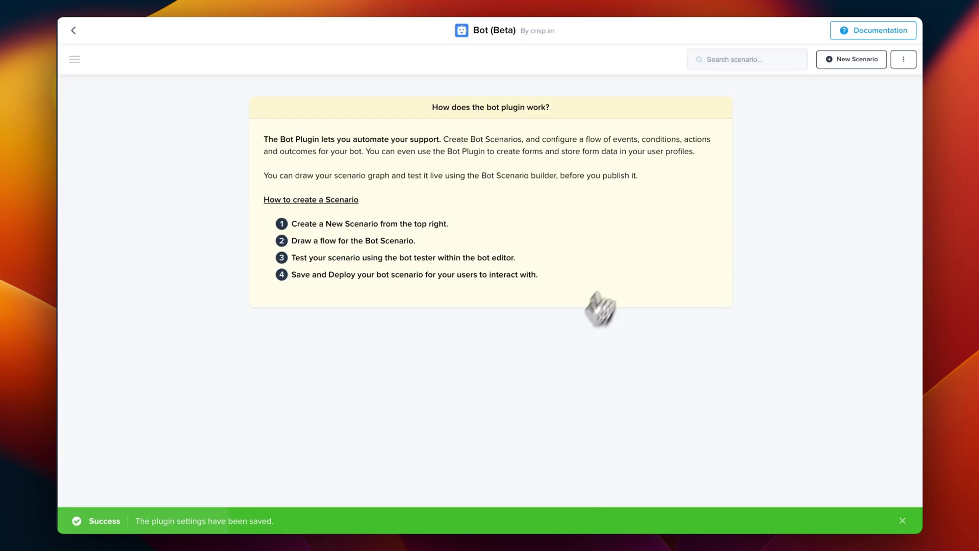
Create a new blank scenario and title it 'Ask user details'
{"action": "left_click", "coordinate": [877, 64]}
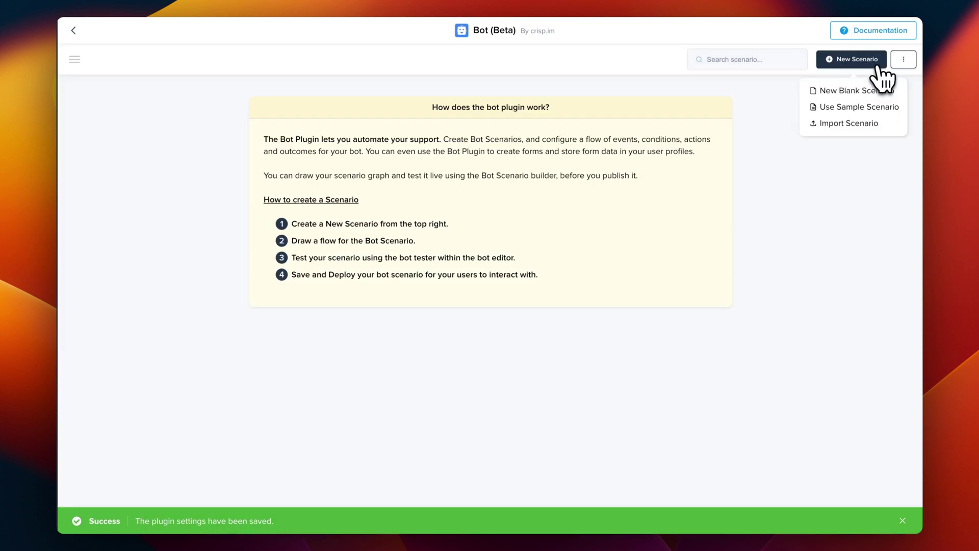
{"action": "left_click", "coordinate": [866, 95]}
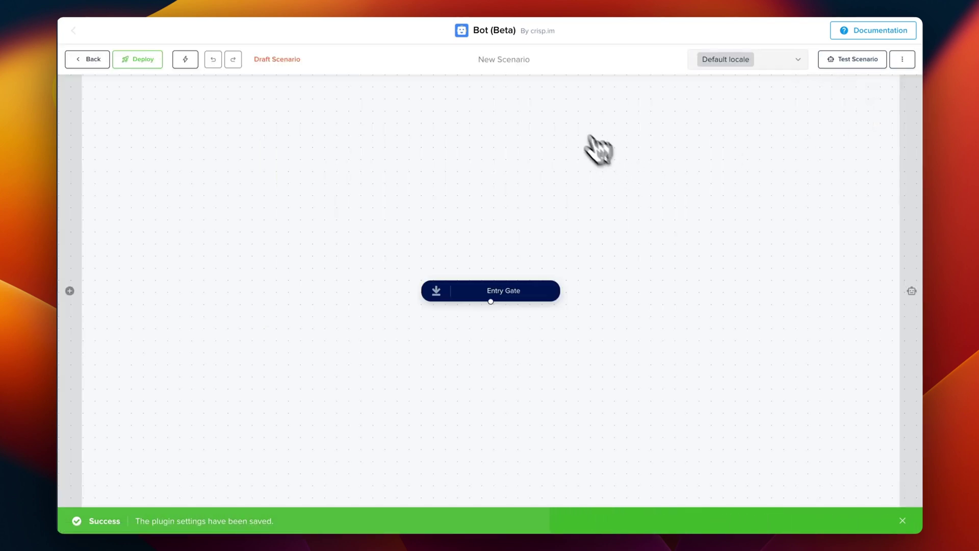
{"action": "left_click", "coordinate": [528, 68]}
{"action": "key", "text": "ctrl+a"}
{"action": "type", "text": "Ask "}
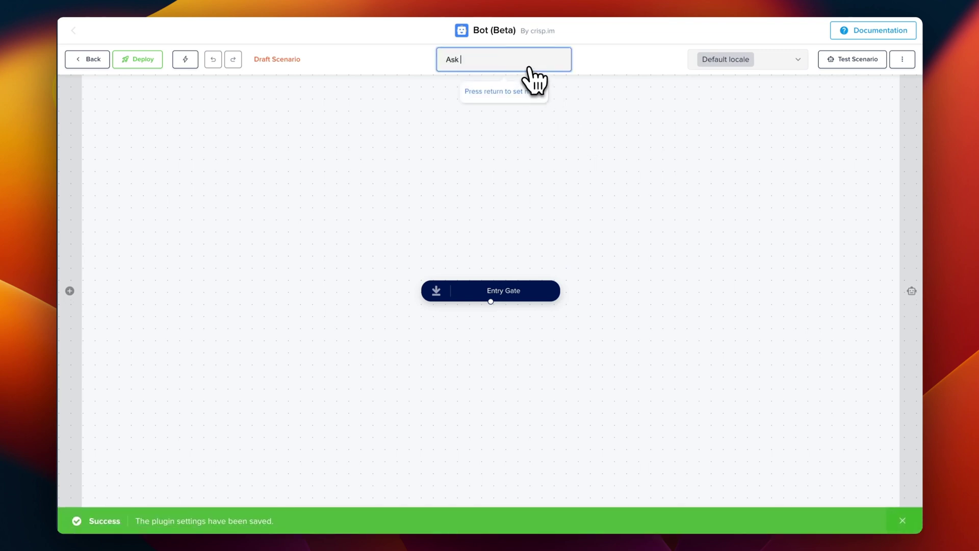
{"action": "type", "text": "user details"}
{"action": "key", "text": "Return"}
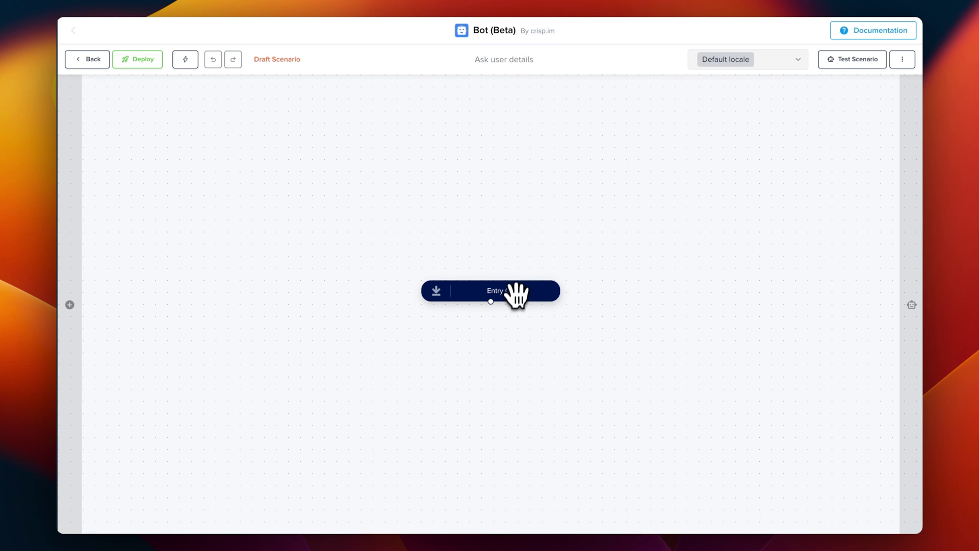
Add a User Message Matches event under the Entry Gate with message pattern '*'
{"action": "left_click", "coordinate": [491, 317]}
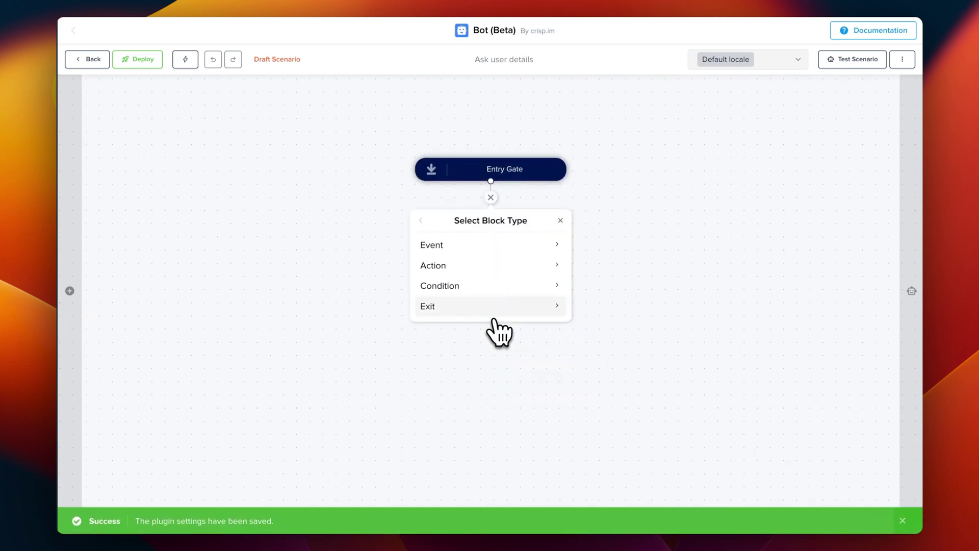
{"action": "left_click", "coordinate": [470, 245]}
{"action": "left_click", "coordinate": [471, 261]}
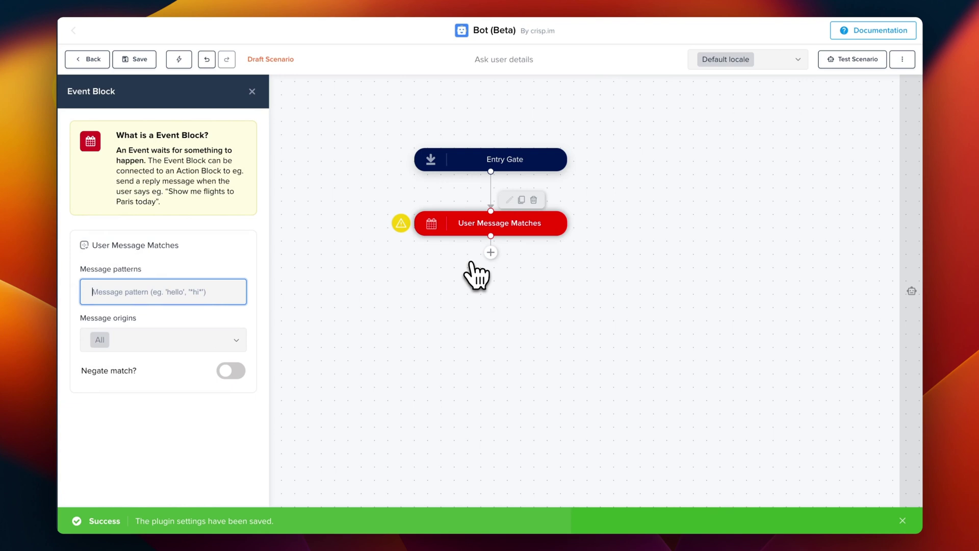
{"action": "type", "text": "*"}
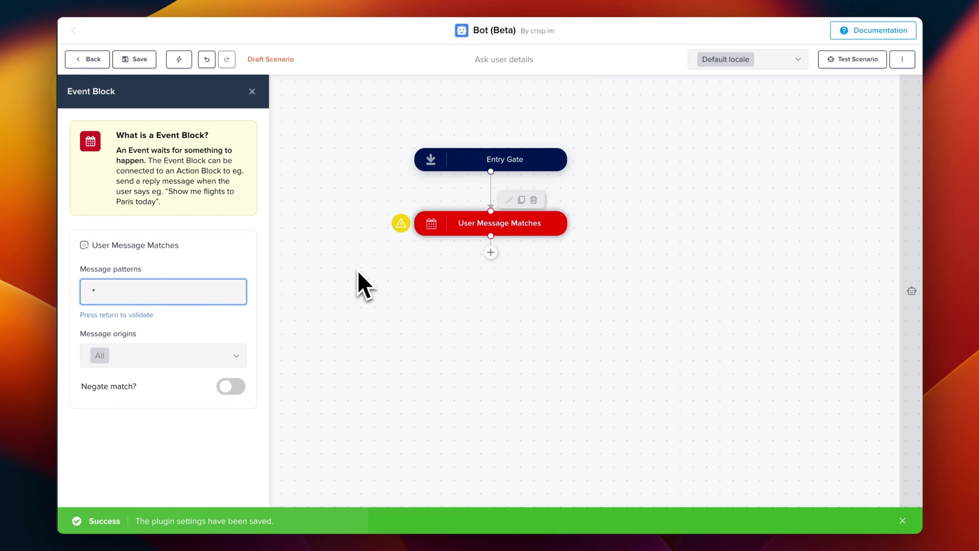
{"action": "key", "text": "Return"}
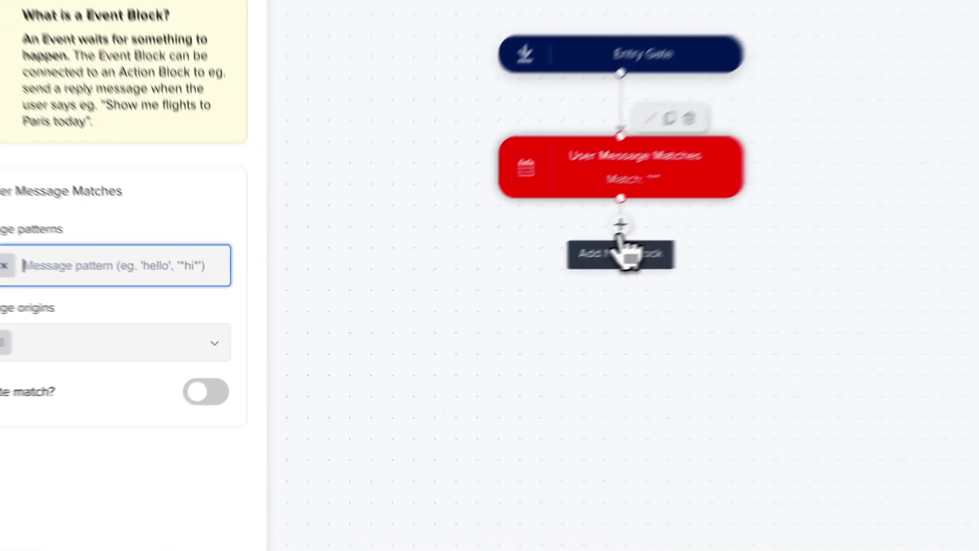
Add a text message after the event reading 'Welcome at acme inc!'
{"action": "left_click", "coordinate": [491, 266]}
{"action": "left_click", "coordinate": [482, 333]}
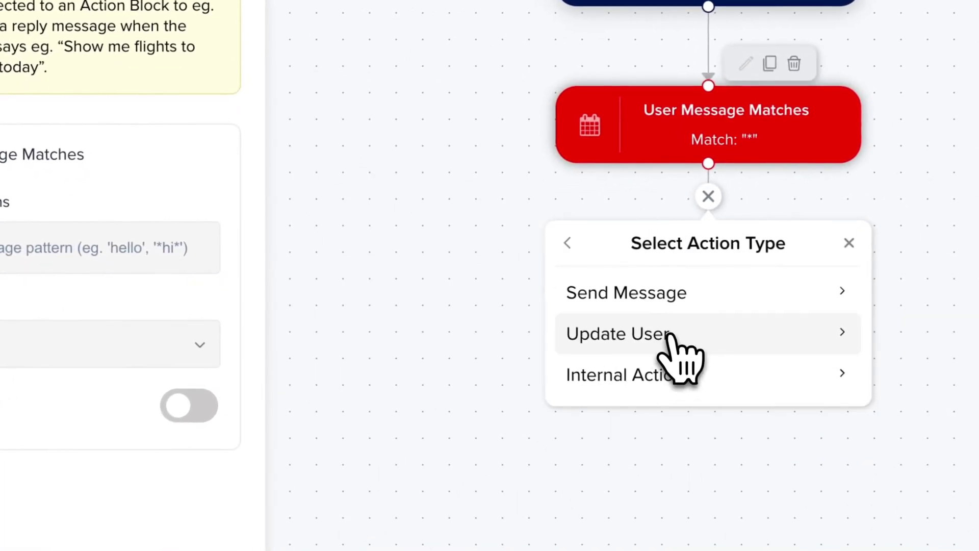
{"action": "left_click", "coordinate": [662, 308]}
{"action": "left_click", "coordinate": [661, 346]}
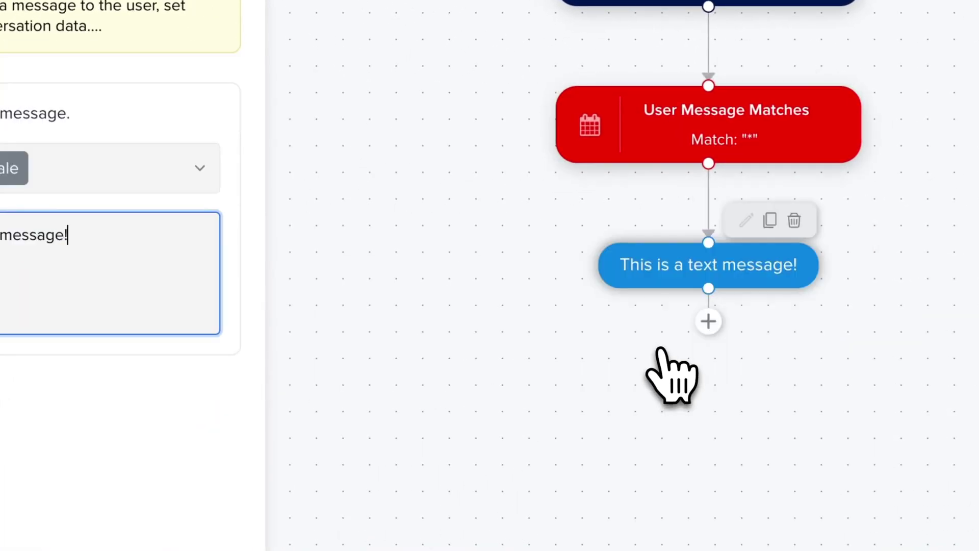
{"action": "key", "text": "ctrl+a"}
{"action": "type", "text": "W"}
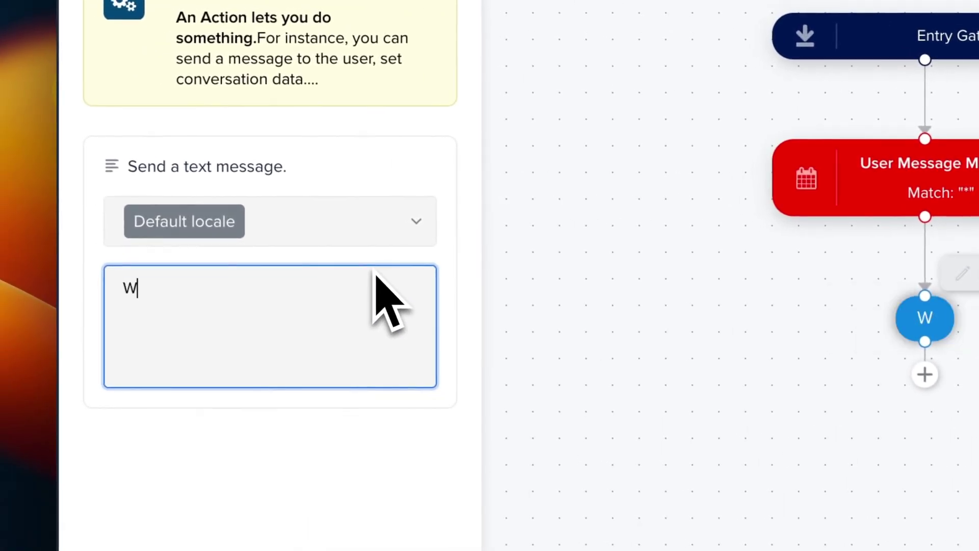
{"action": "type", "text": "elcome at"}
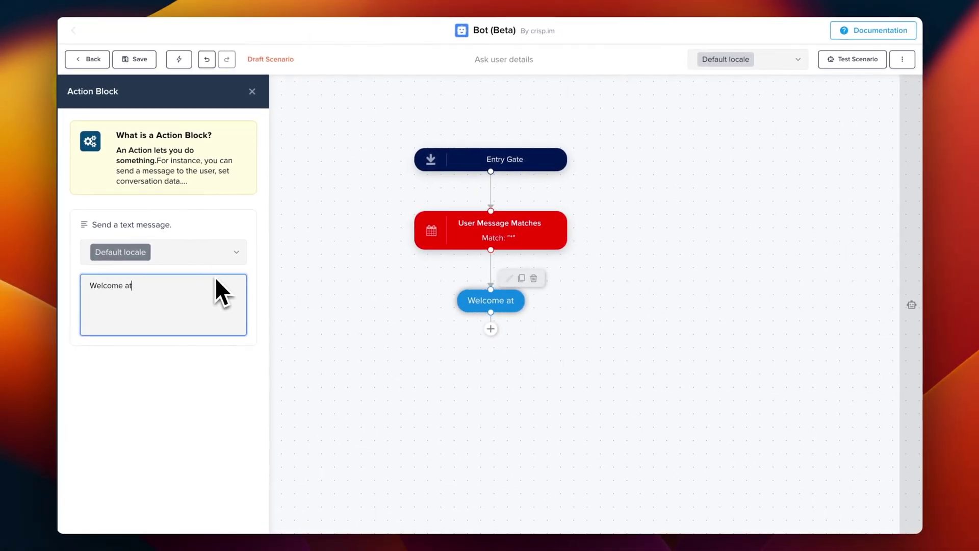
{"action": "type", "text": " acme inc!"}
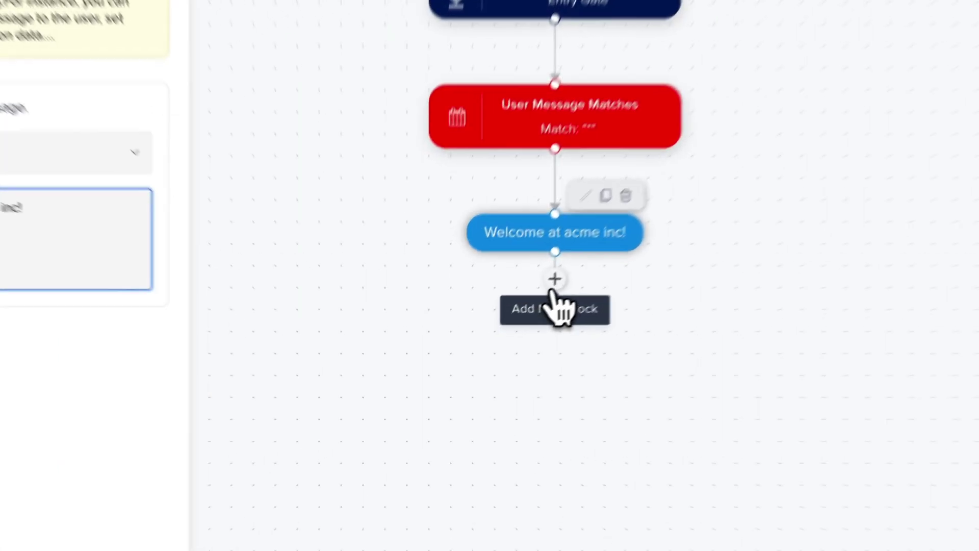
Add a field message asking 'What is your full name?' that requires a value to continue
{"action": "left_click", "coordinate": [491, 329]}
{"action": "left_click", "coordinate": [559, 151]}
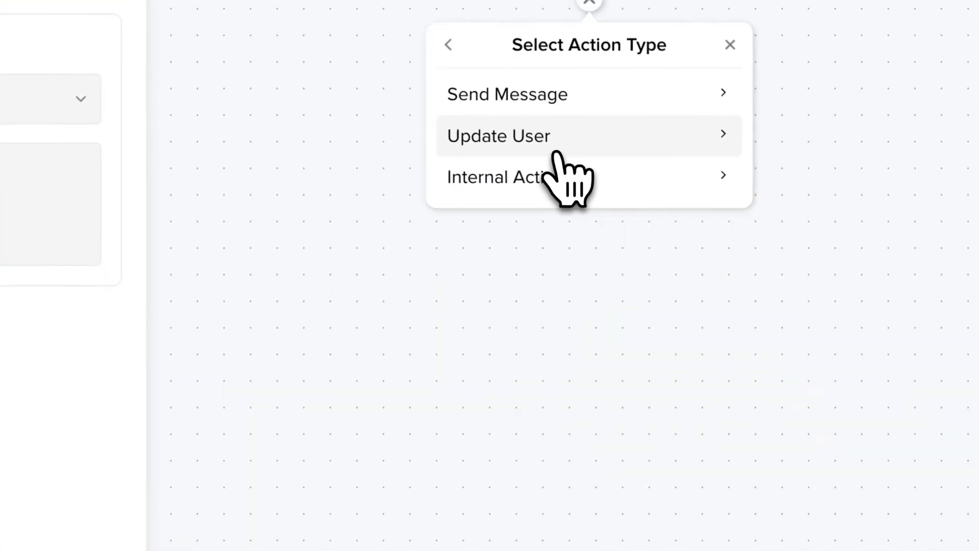
{"action": "left_click", "coordinate": [554, 104]}
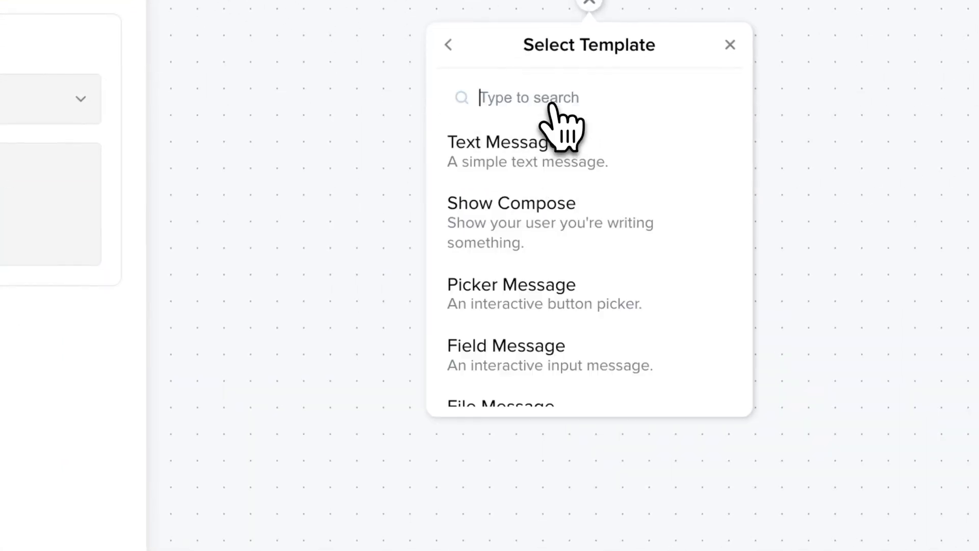
{"action": "left_click", "coordinate": [554, 326]}
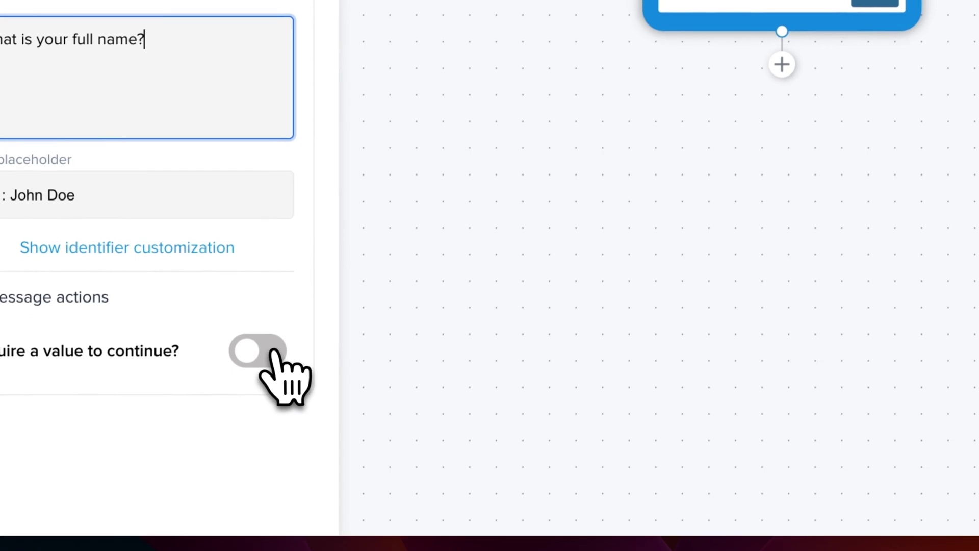
{"action": "left_click", "coordinate": [271, 352]}
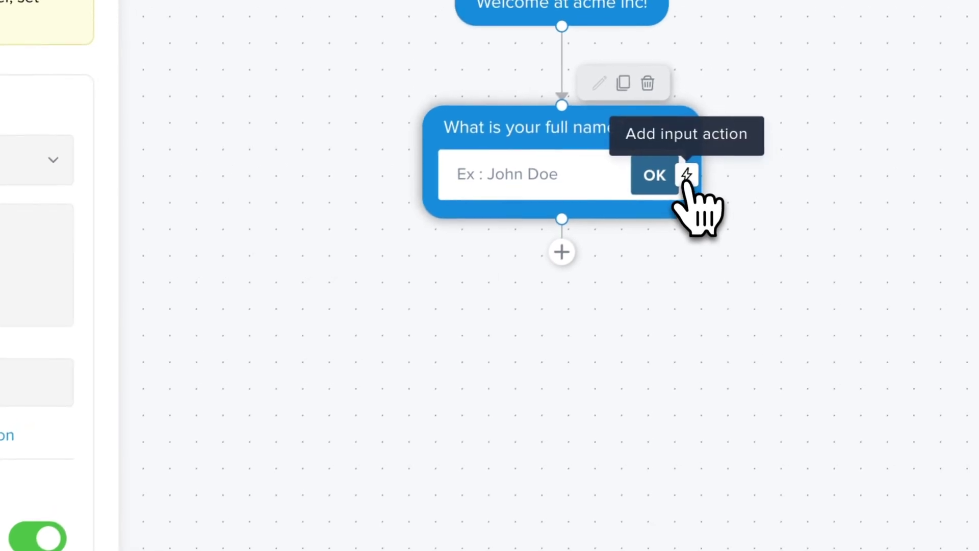
Attach an input action to the name question that memorizes the answer as 'name'
{"action": "left_click", "coordinate": [700, 164]}
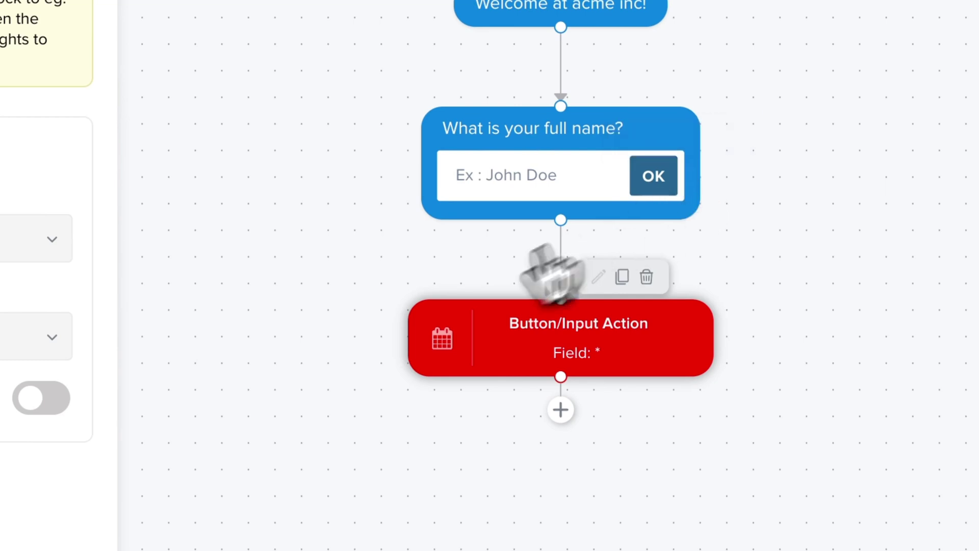
{"action": "left_click", "coordinate": [56, 398]}
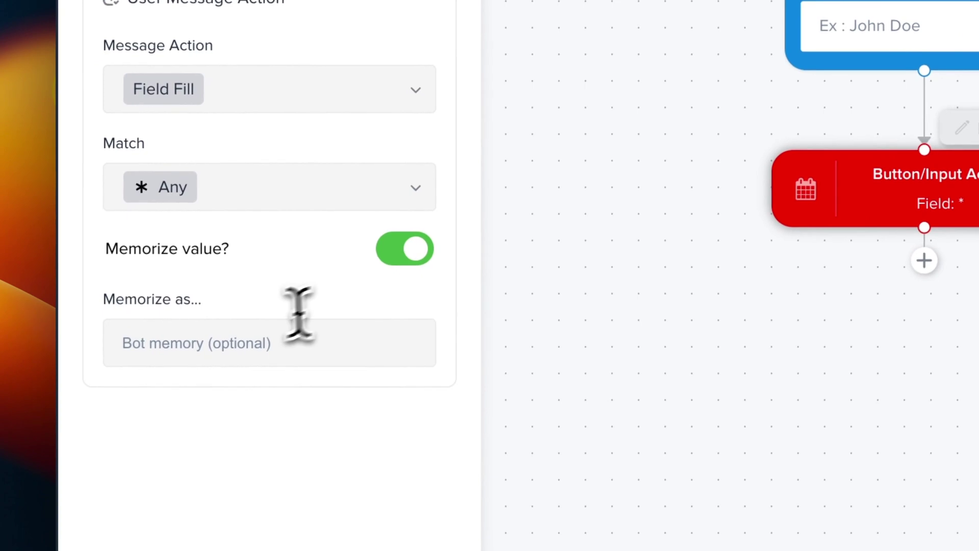
{"action": "left_click", "coordinate": [260, 328]}
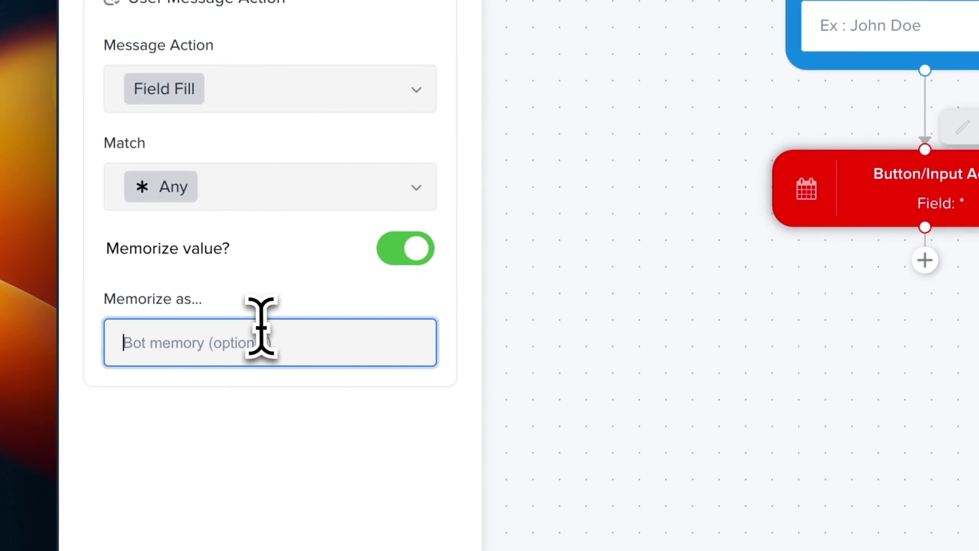
{"action": "type", "text": "name"}
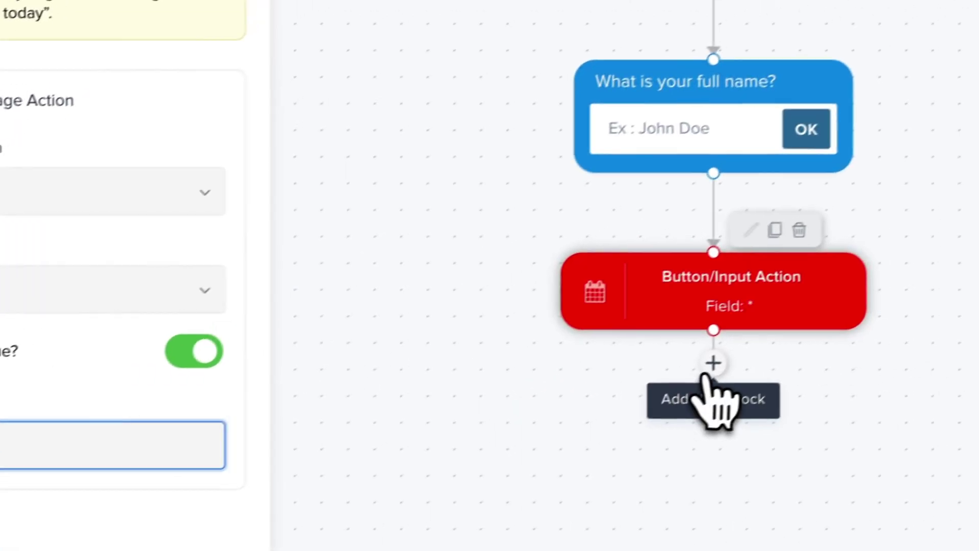
Add an Update User Name block that takes its value from bot memory 'name'
{"action": "left_click", "coordinate": [925, 260]}
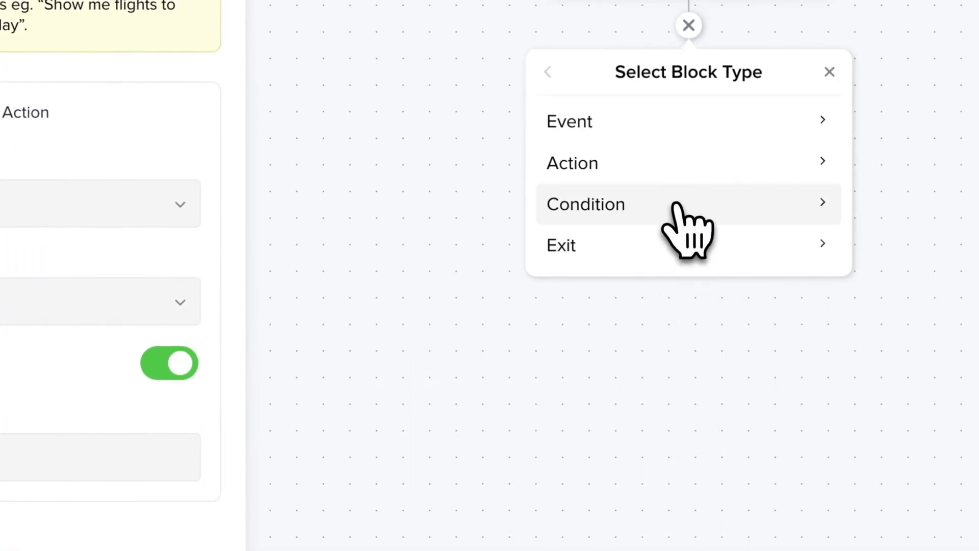
{"action": "left_click", "coordinate": [667, 187]}
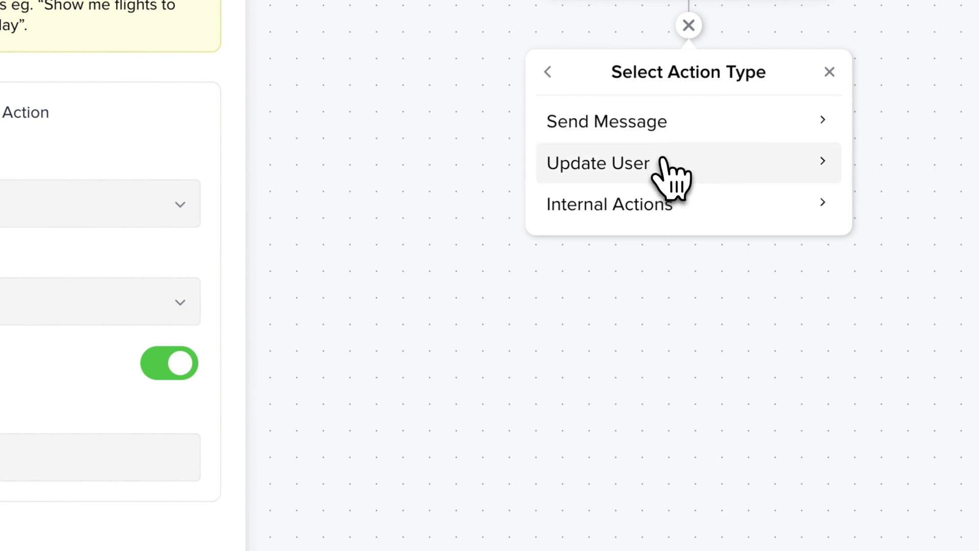
{"action": "left_click", "coordinate": [665, 153]}
{"action": "left_click", "coordinate": [662, 164]}
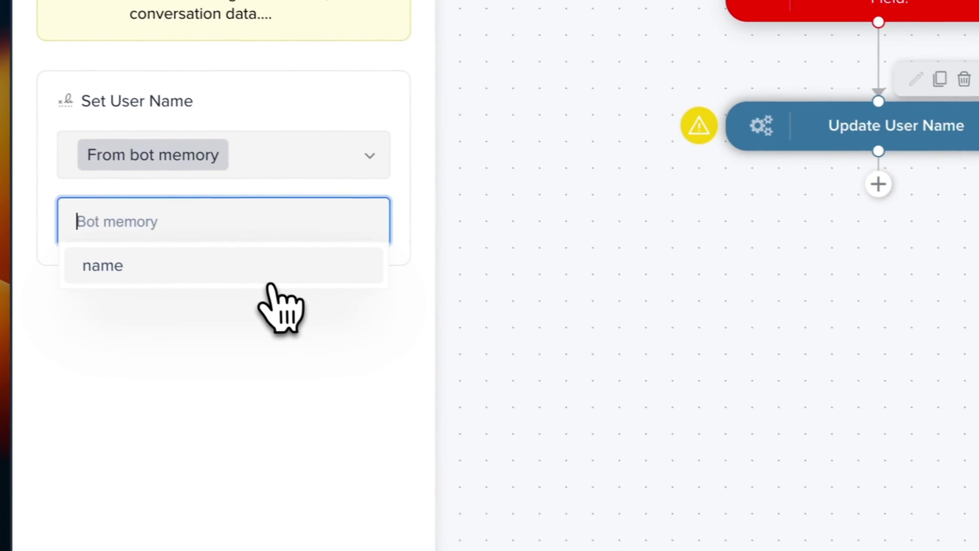
{"action": "left_click", "coordinate": [270, 278]}
{"action": "left_click", "coordinate": [758, 317]}
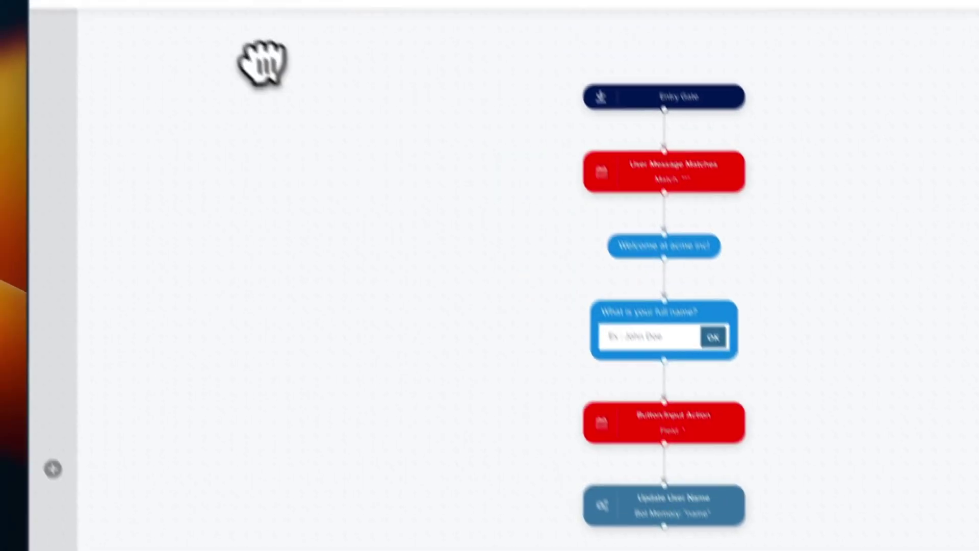
Drag a field message template from the Action blocks into the flow
{"action": "left_click", "coordinate": [58, 480]}
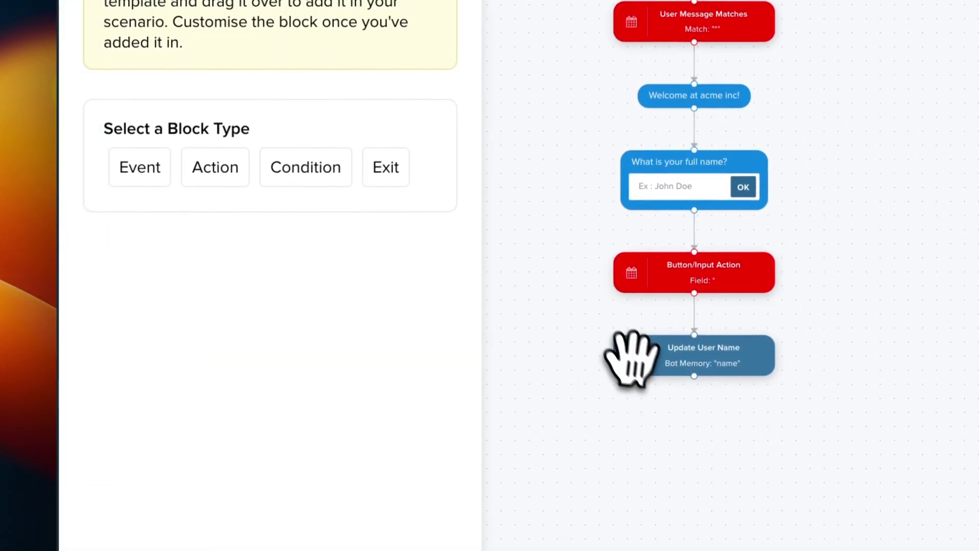
{"action": "left_click", "coordinate": [217, 170]}
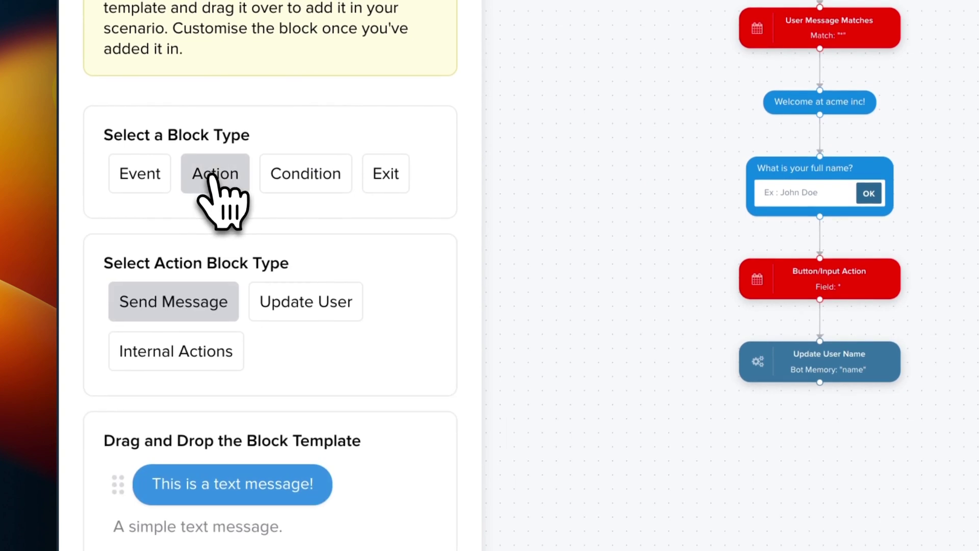
{"action": "scroll", "coordinate": [291, 459], "scroll_direction": "down", "scroll_amount": 15}
{"action": "left_click_drag", "start_coordinate": [258, 193], "coordinate": [829, 510]}
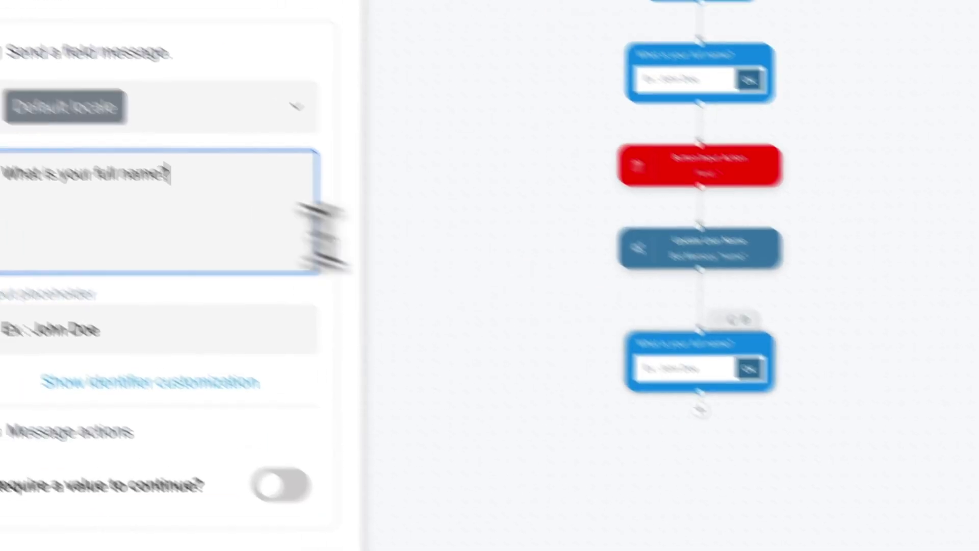
Set its question to 'What is your email address so we can reach you later?', a sample email placeholder, and require a value
{"action": "triple_click", "coordinate": [184, 199]}
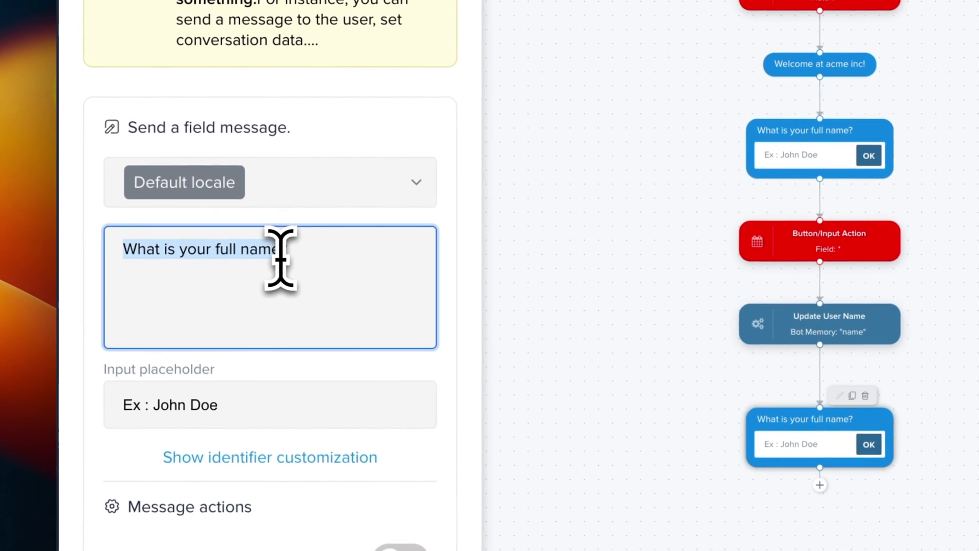
{"action": "type", "text": "What is you"}
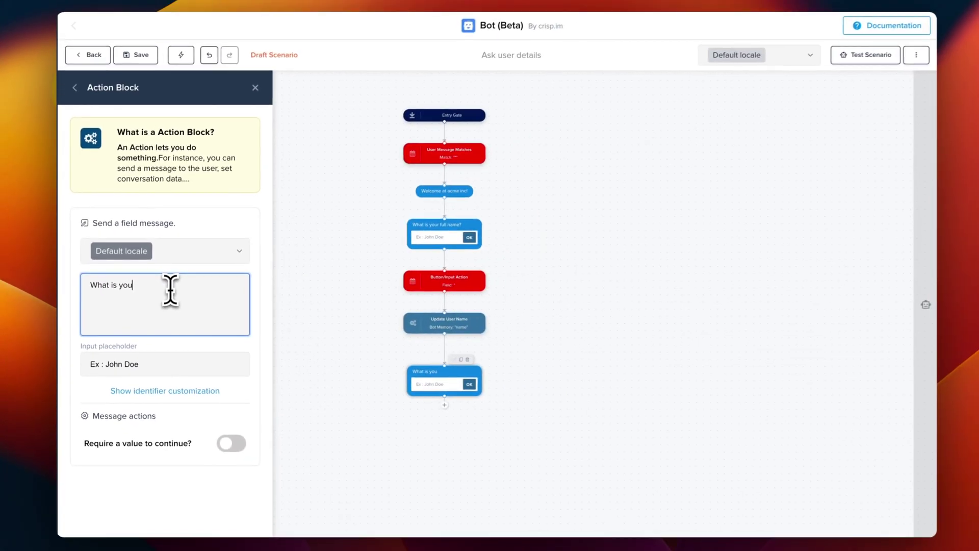
{"action": "type", "text": "r email ad"}
{"action": "type", "text": "dress so we can reach "}
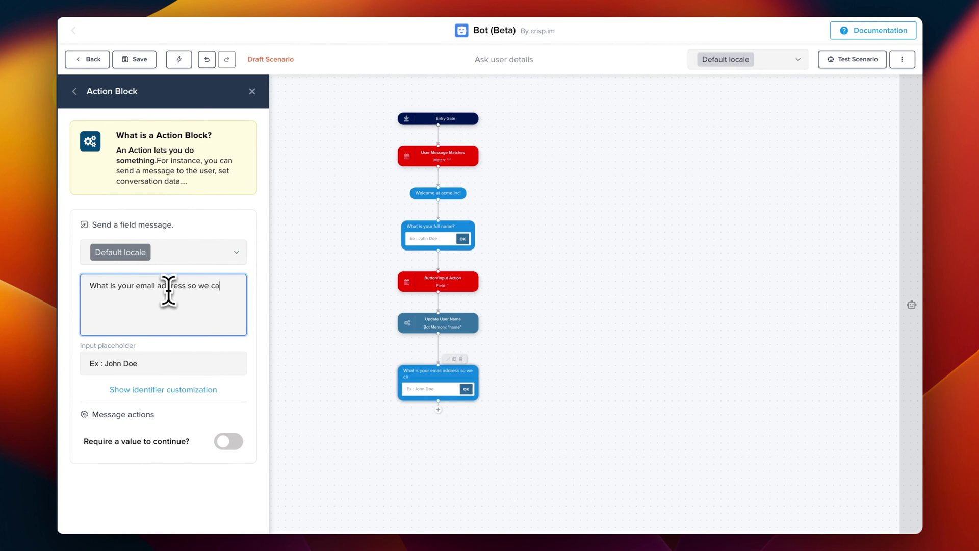
{"action": "type", "text": "you later?"}
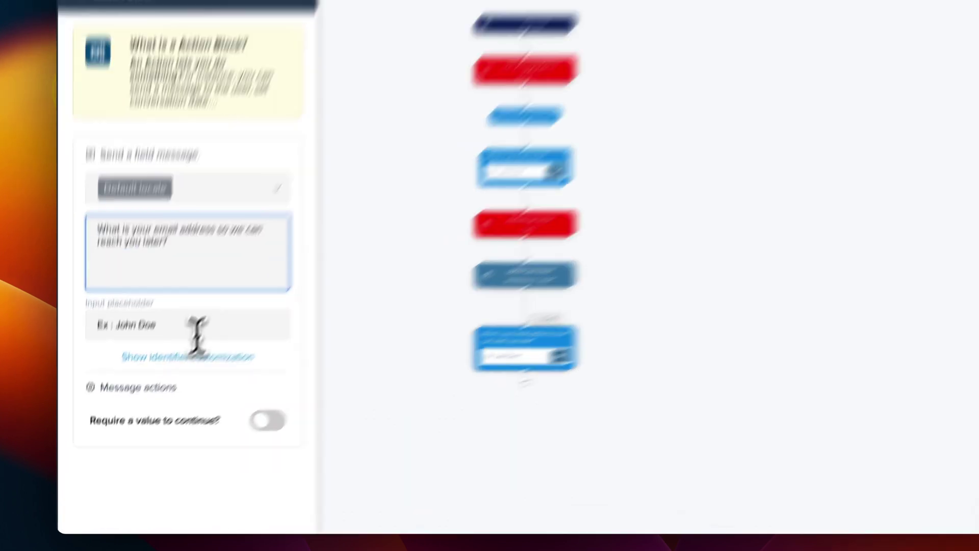
{"action": "triple_click", "coordinate": [198, 329]}
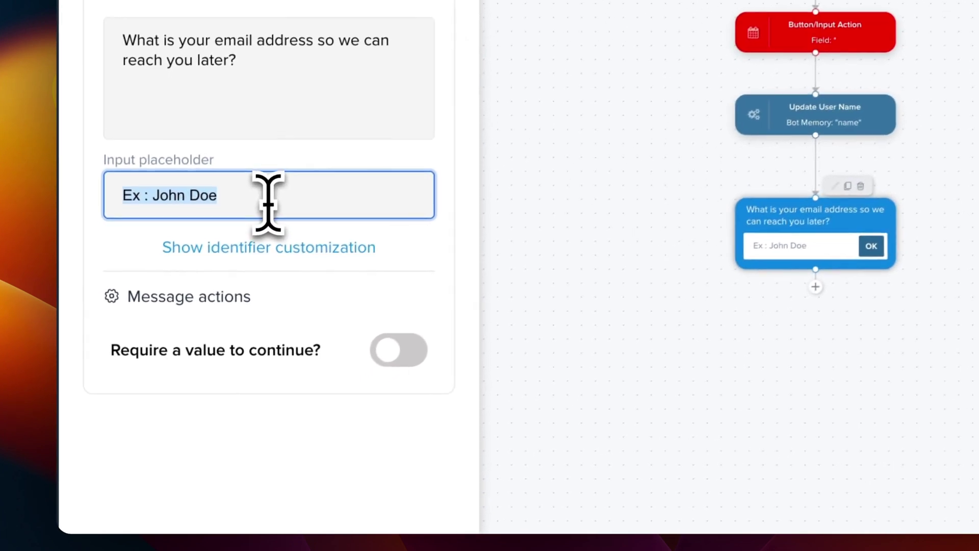
{"action": "type", "text": "john.doe"}
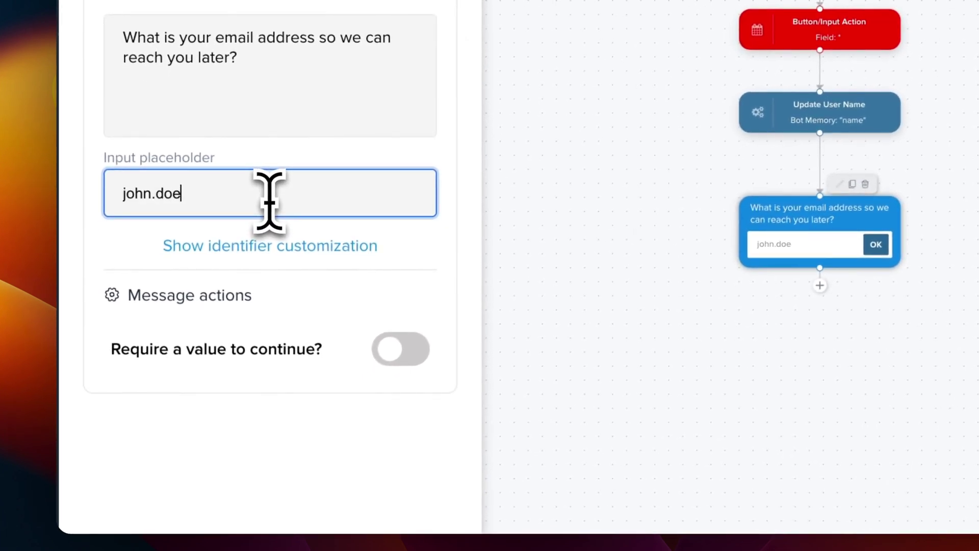
{"action": "type", "text": "@gmail.com"}
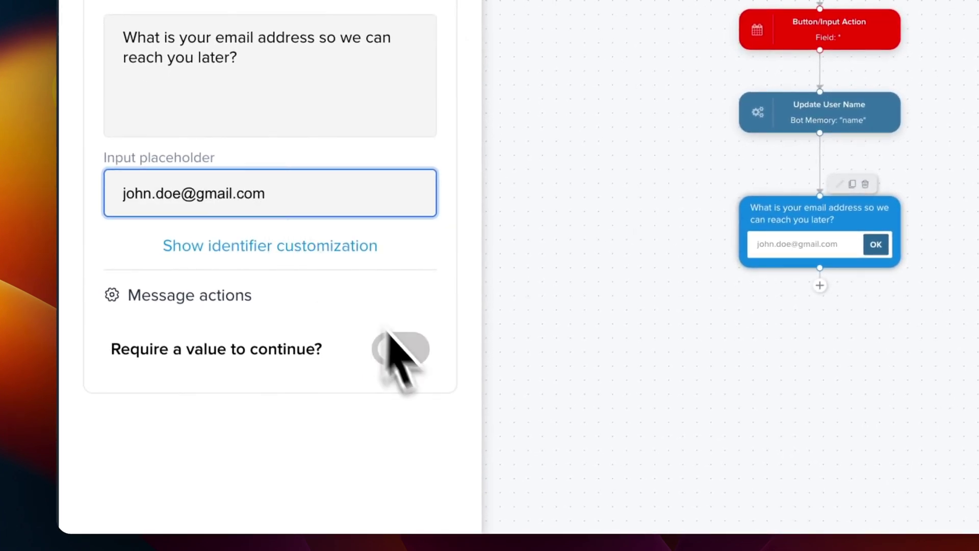
{"action": "left_click", "coordinate": [404, 351]}
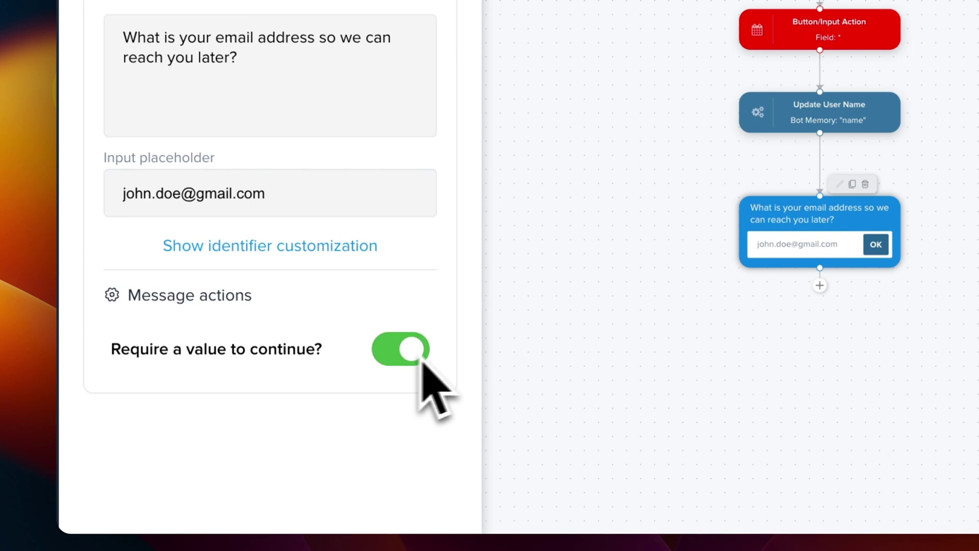
{"action": "mouse_move", "coordinate": [894, 245]}
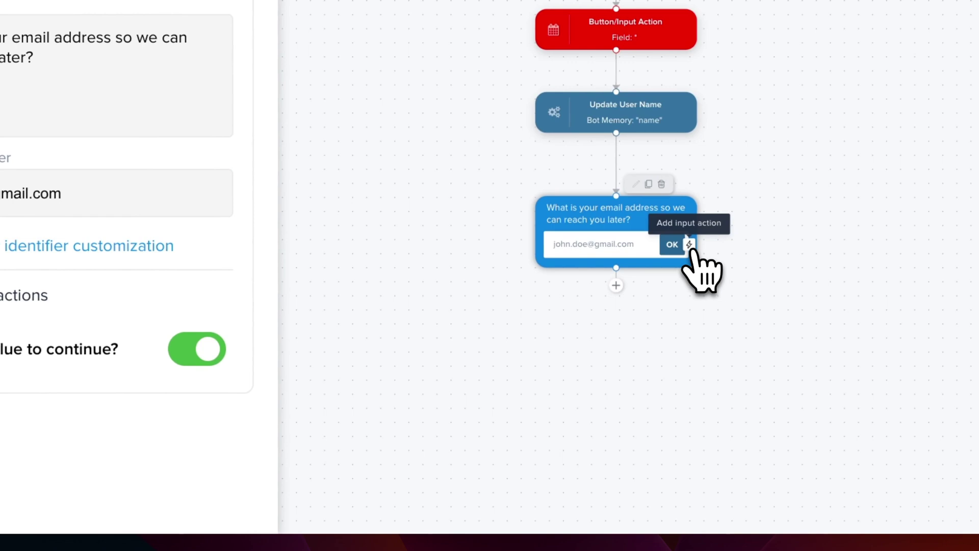
Add an input action to the email question that memorizes the answer as 'email'
{"action": "left_click", "coordinate": [690, 245]}
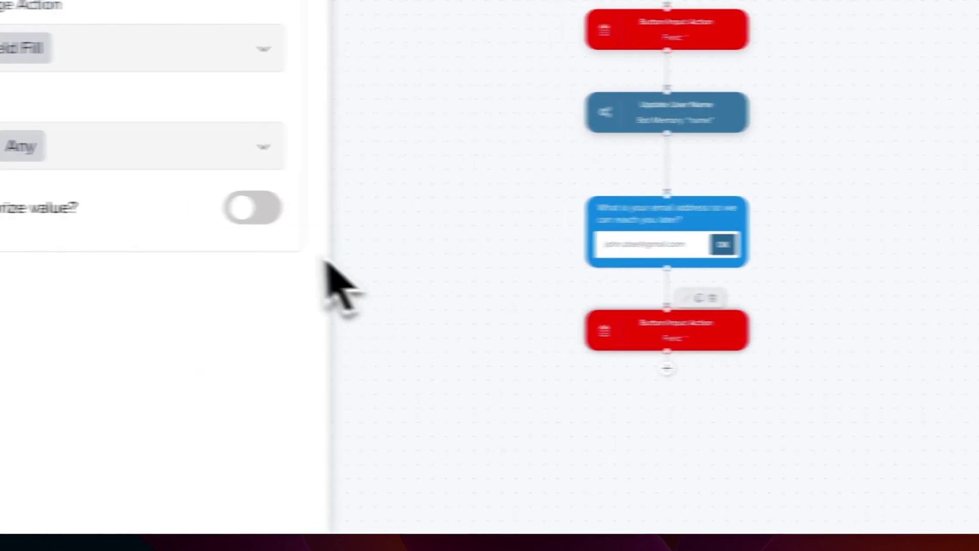
{"action": "left_click", "coordinate": [213, 209]}
{"action": "left_click", "coordinate": [270, 300]}
{"action": "type", "text": "email"}
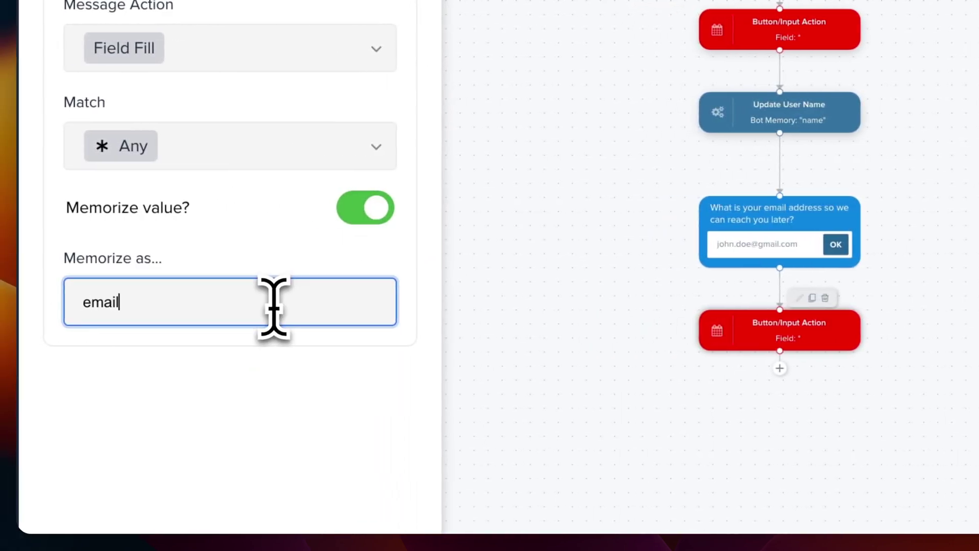
{"action": "left_click_drag", "start_coordinate": [488, 227], "coordinate": [584, 386]}
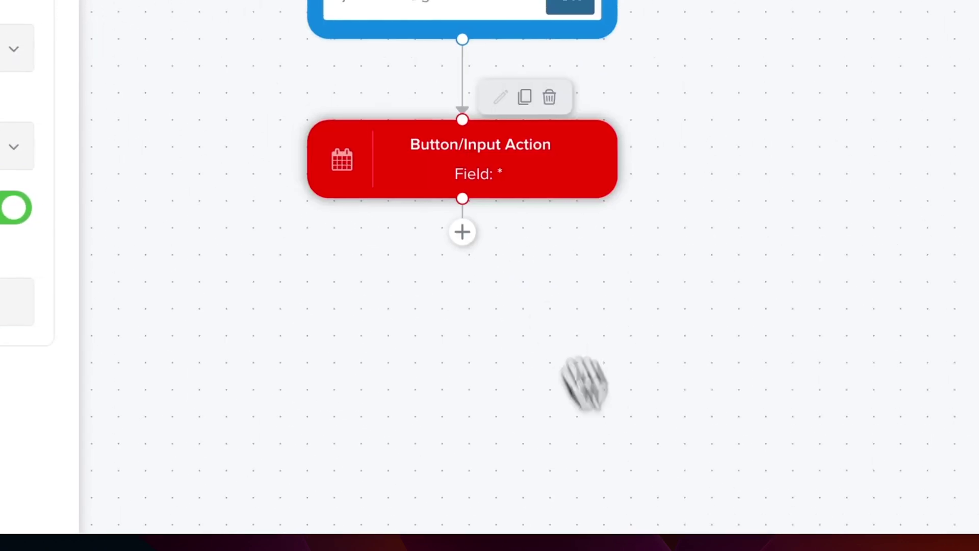
Add an Update User Email block after it using bot memory 'email'
{"action": "left_click", "coordinate": [462, 230]}
{"action": "scroll", "coordinate": [464, 255], "scroll_direction": "down", "scroll_amount": 3}
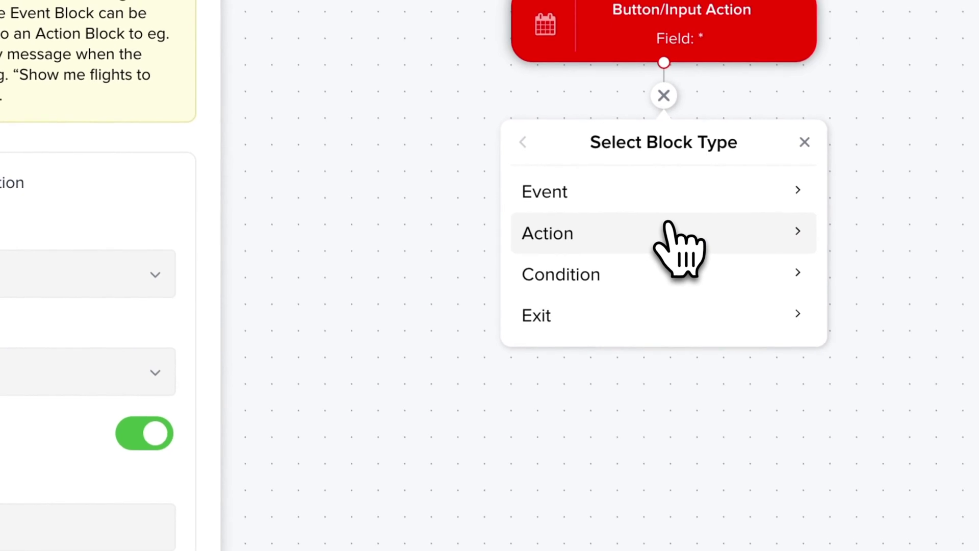
{"action": "left_click", "coordinate": [668, 227]}
{"action": "left_click", "coordinate": [669, 229]}
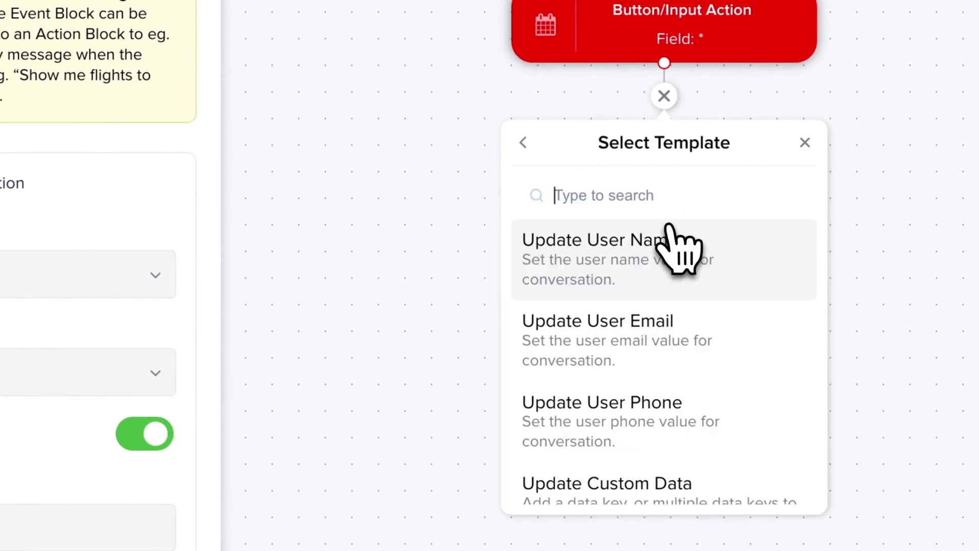
{"action": "left_click", "coordinate": [672, 338]}
{"action": "type", "text": "email"}
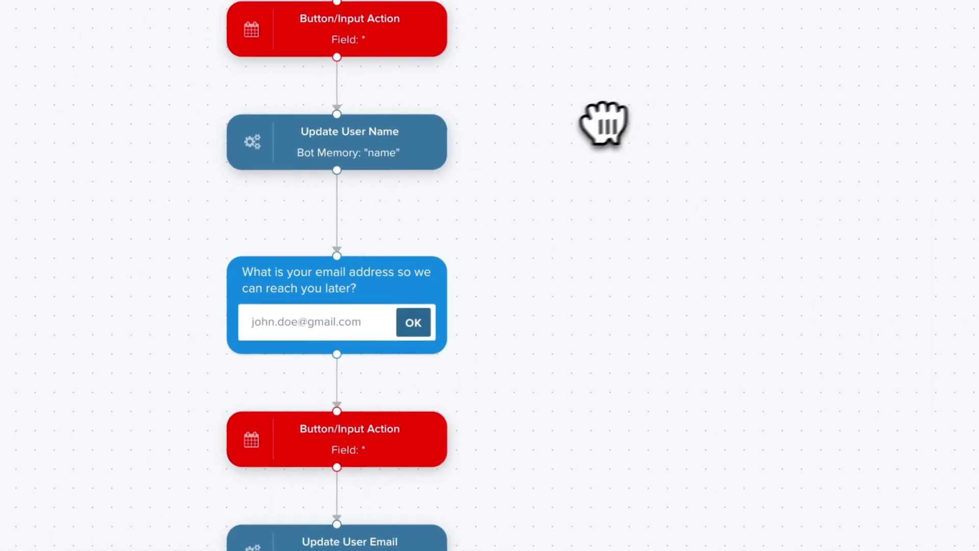
Insert an 'Is Email Set?' condition after Update User Name, set to Is not
{"action": "scroll", "coordinate": [191, 86], "scroll_direction": "up", "scroll_amount": 8}
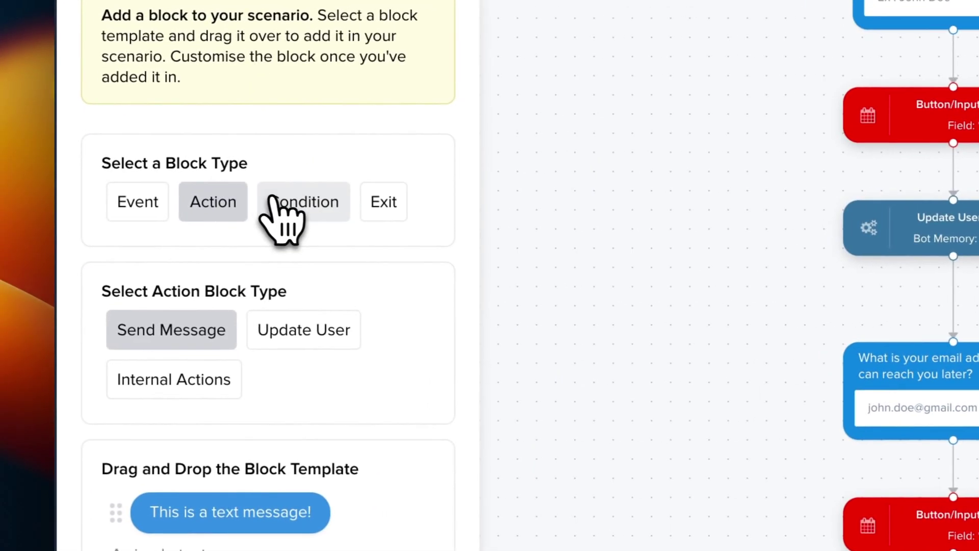
{"action": "left_click", "coordinate": [273, 200]}
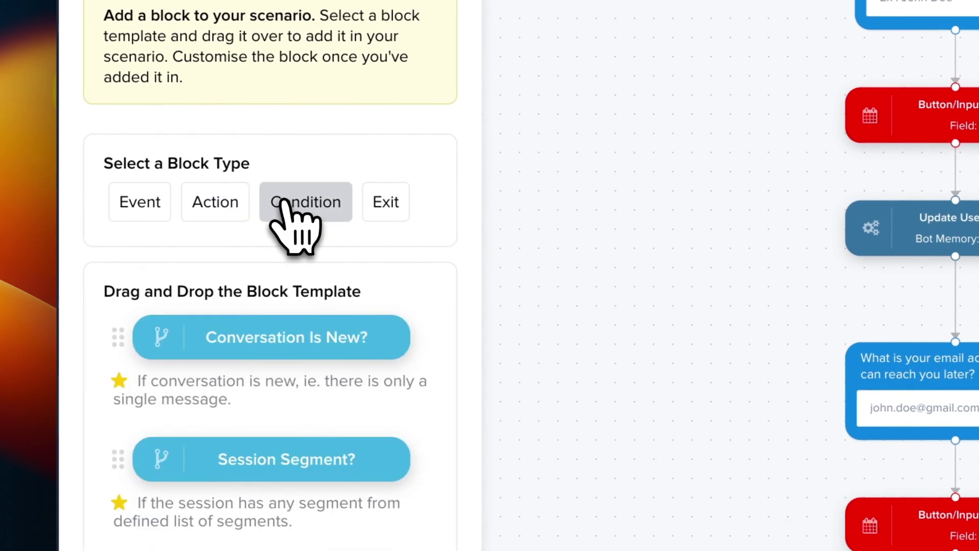
{"action": "scroll", "coordinate": [313, 331], "scroll_direction": "down", "scroll_amount": 4}
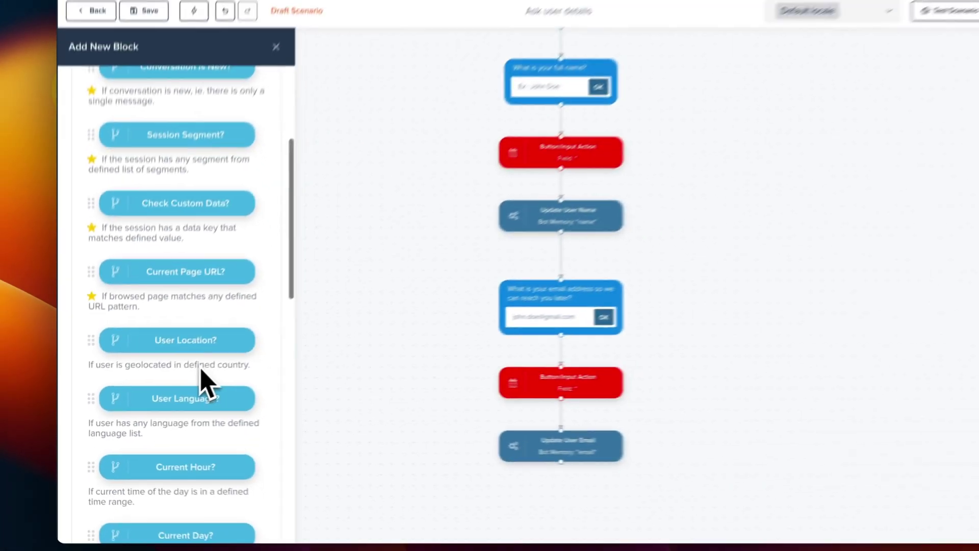
{"action": "scroll", "coordinate": [201, 382], "scroll_direction": "down", "scroll_amount": 5}
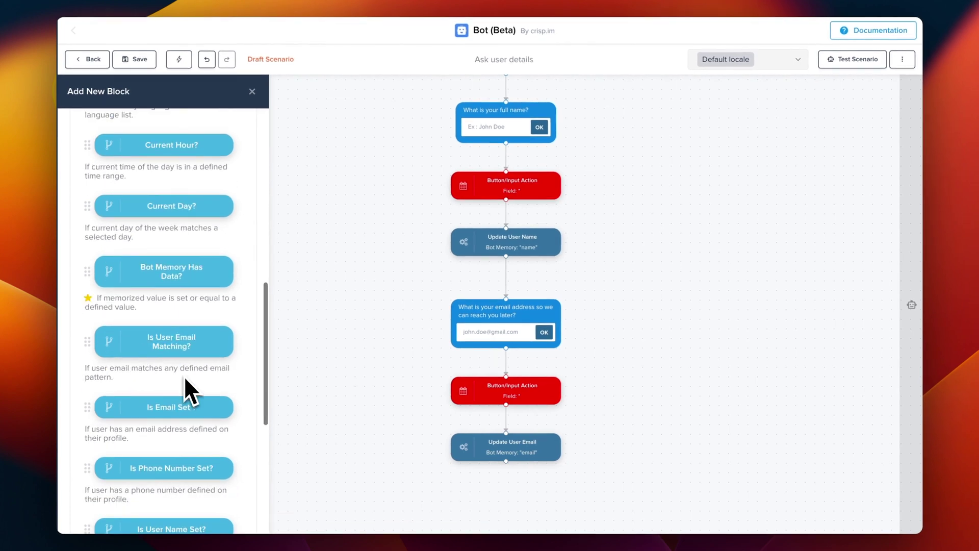
{"action": "scroll", "coordinate": [185, 377], "scroll_direction": "down", "scroll_amount": 2}
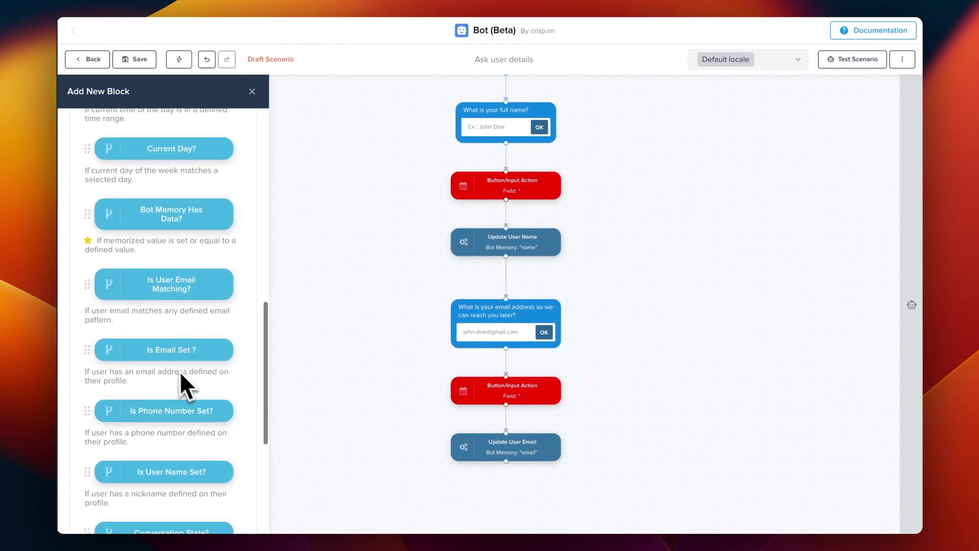
{"action": "left_click_drag", "start_coordinate": [168, 357], "coordinate": [158, 352]}
{"action": "left_click_drag", "start_coordinate": [242, 327], "coordinate": [520, 295]}
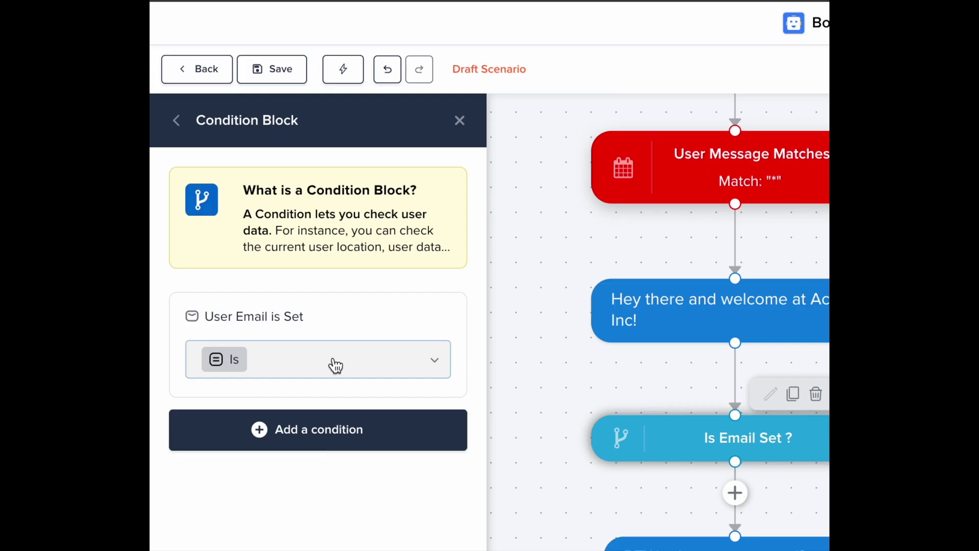
{"action": "left_click", "coordinate": [336, 365]}
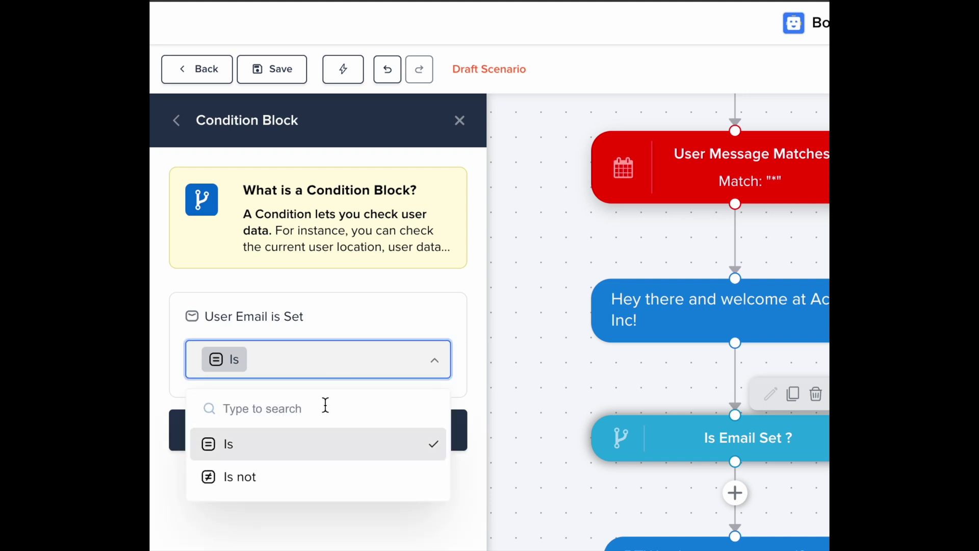
{"action": "left_click", "coordinate": [312, 483]}
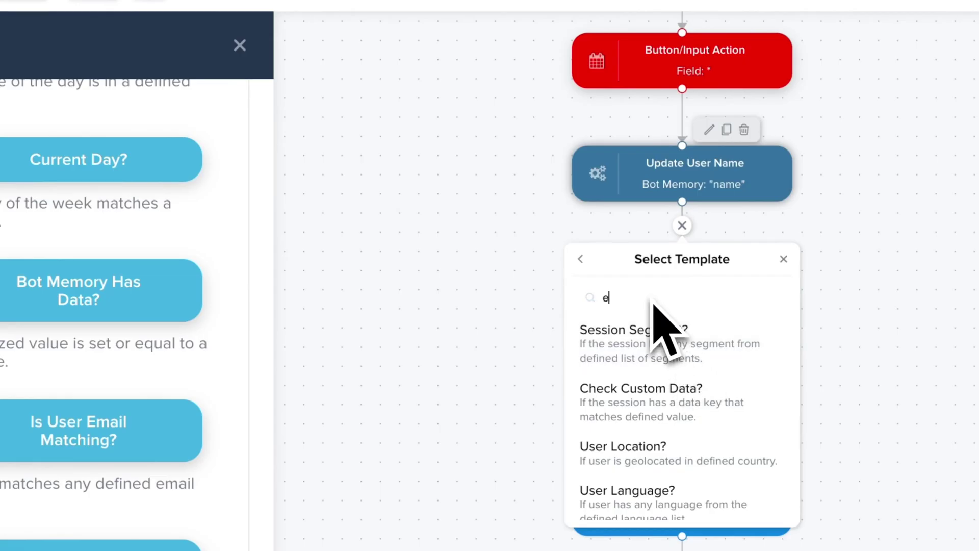
Add a second 'Is Email Set?' condition as a new child branch
{"action": "type", "text": "mail"}
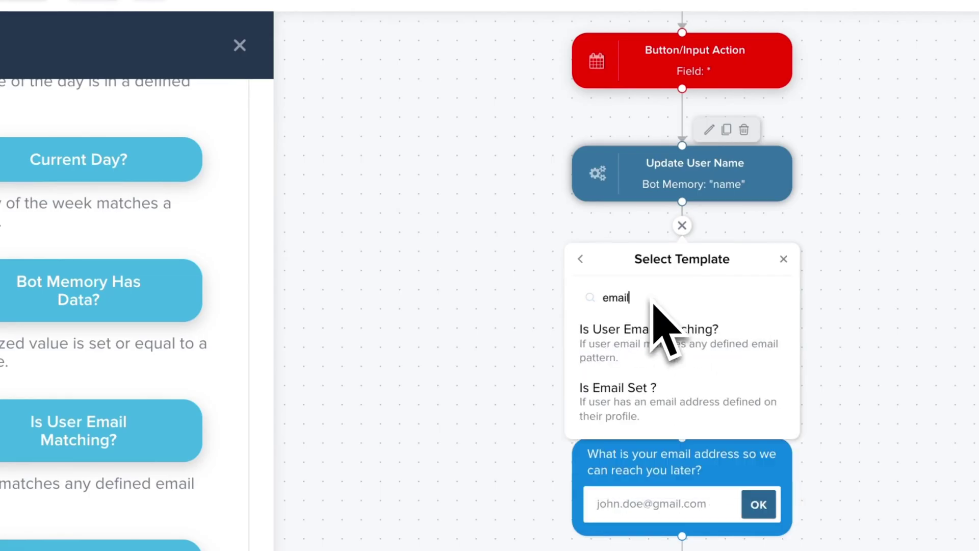
{"action": "left_click", "coordinate": [654, 326]}
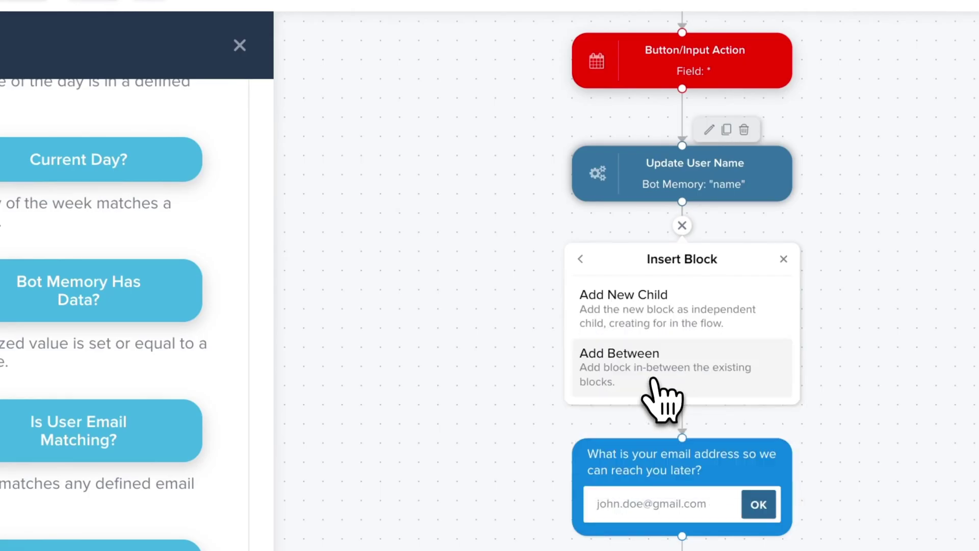
{"action": "left_click", "coordinate": [690, 318]}
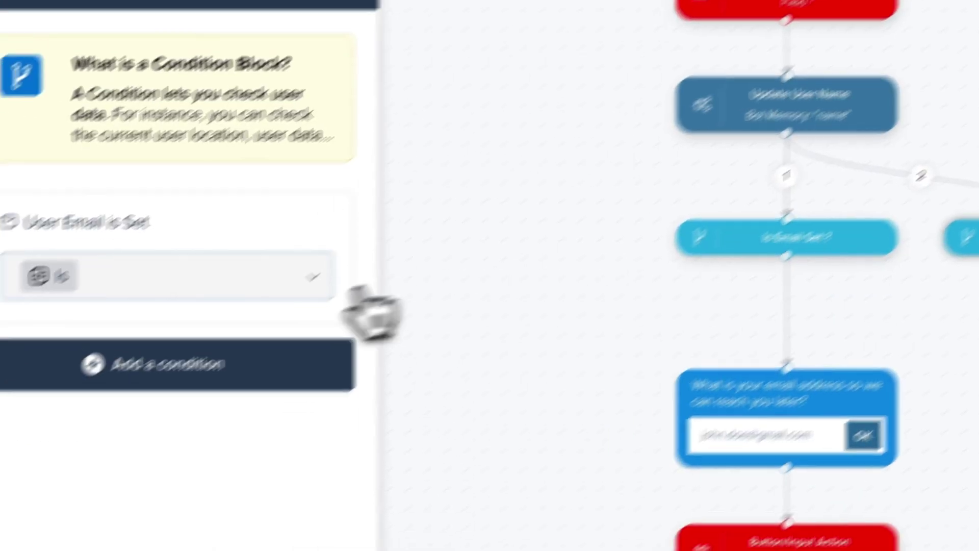
{"action": "left_click", "coordinate": [142, 345]}
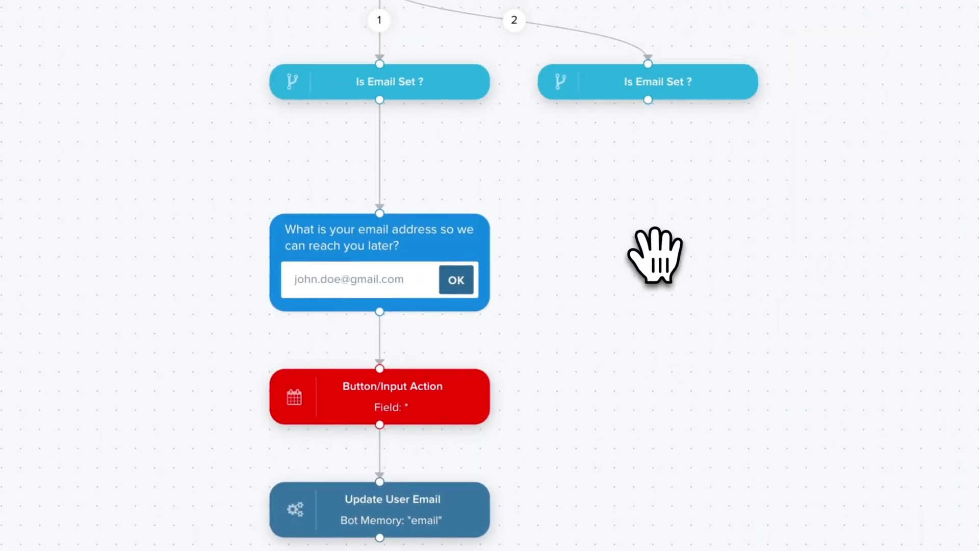
Add a text message block to the flow reading 'Thank you very much!'
{"action": "left_click_drag", "start_coordinate": [655, 252], "coordinate": [502, 226]}
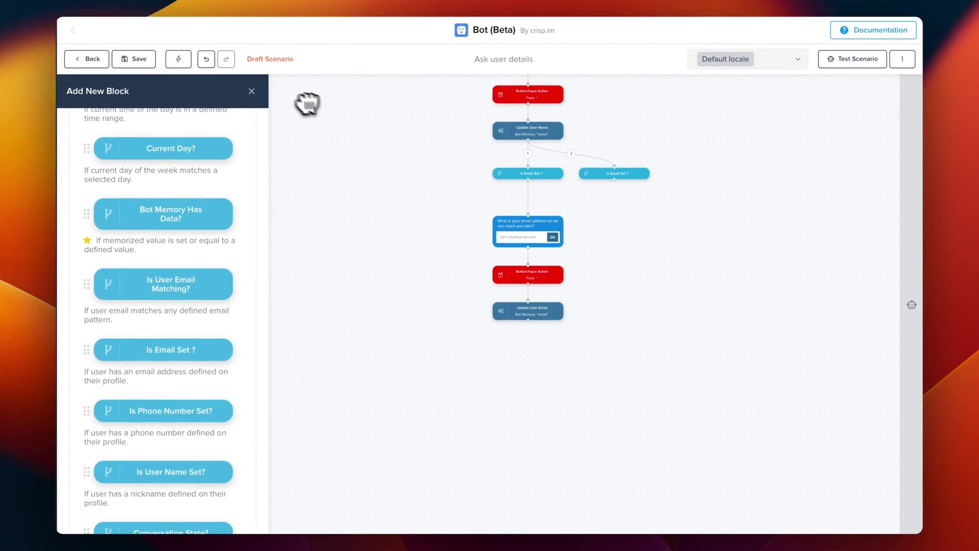
{"action": "scroll", "coordinate": [196, 136], "scroll_direction": "up", "scroll_amount": 10}
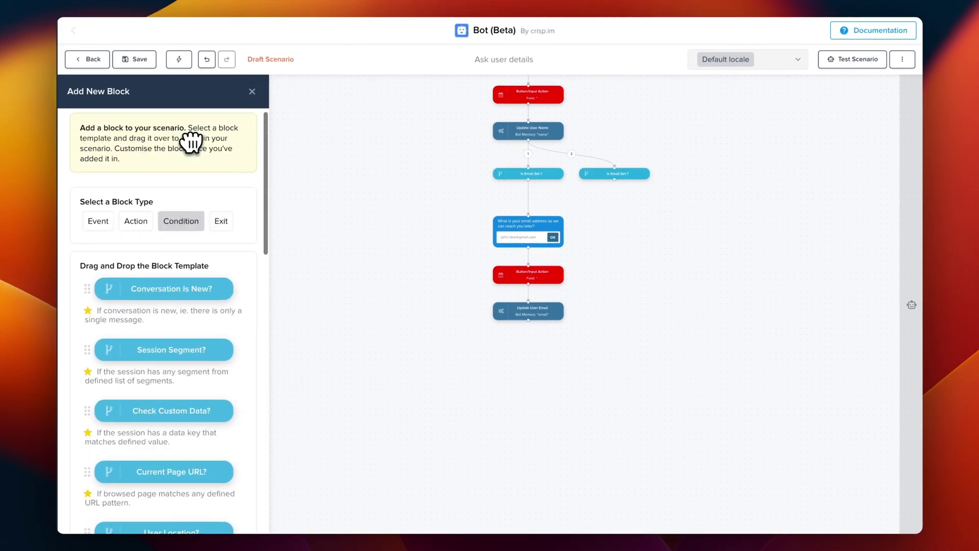
{"action": "left_click", "coordinate": [136, 221]}
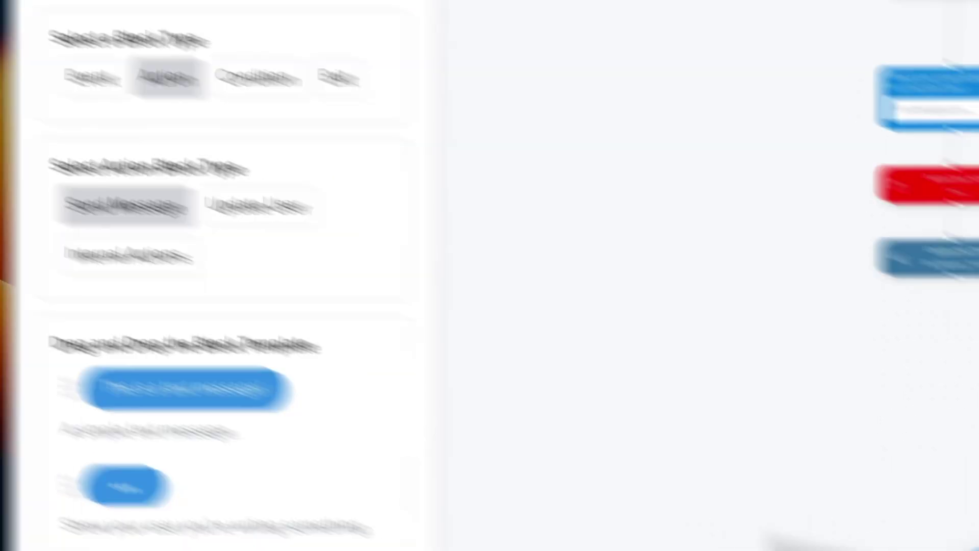
{"action": "left_click_drag", "start_coordinate": [183, 388], "coordinate": [530, 339]}
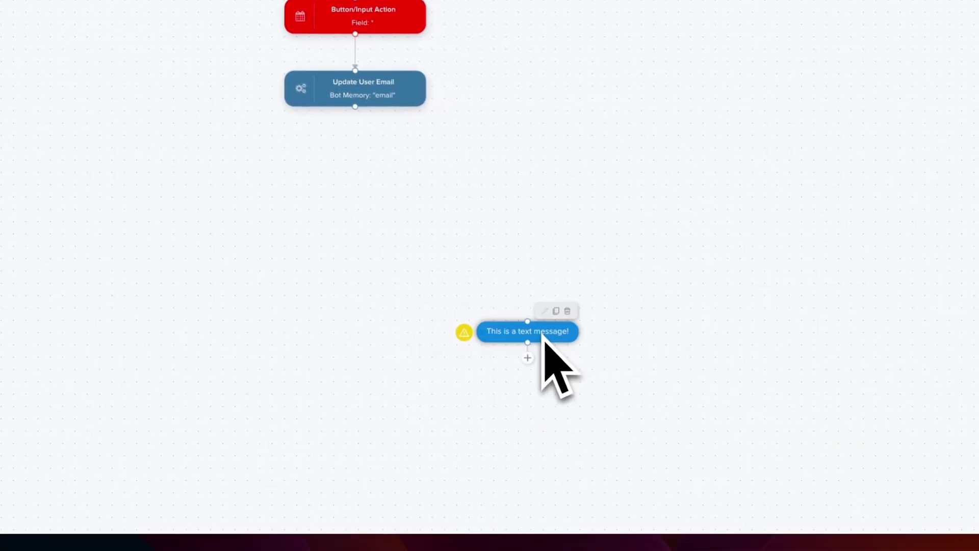
{"action": "left_click", "coordinate": [542, 332]}
{"action": "type", "text": "Thank you "}
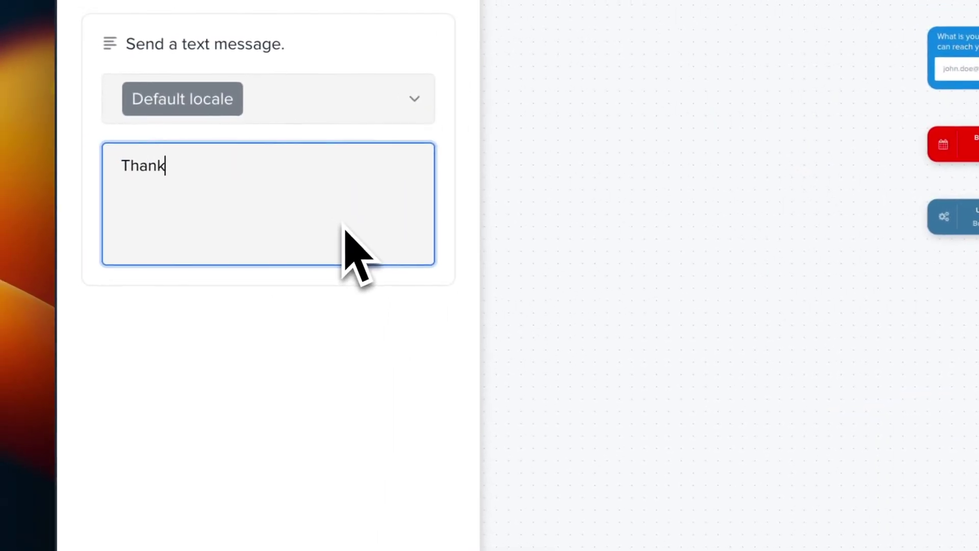
{"action": "type", "text": "very much!"}
Move the thank-you message up between both email branches and edit its text
{"action": "left_click_drag", "start_coordinate": [704, 408], "coordinate": [665, 250]}
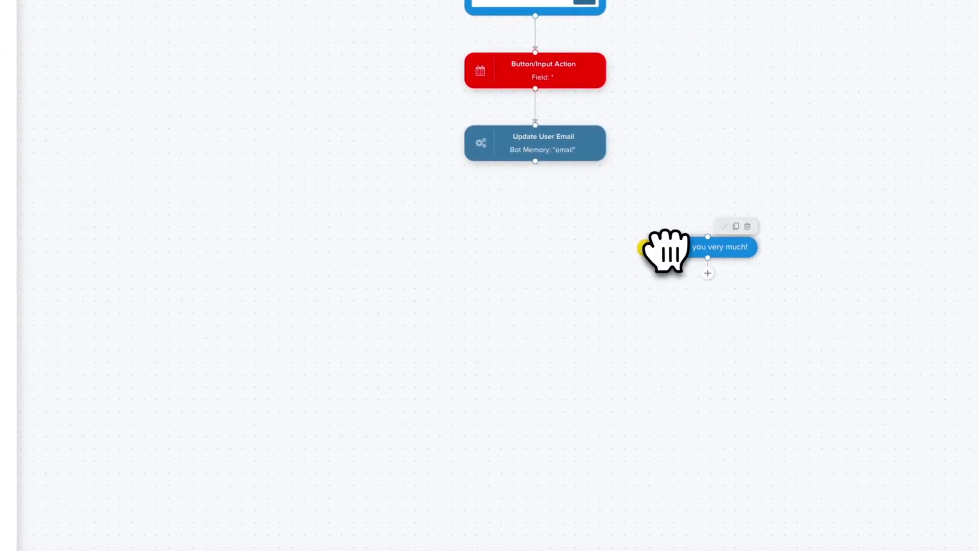
{"action": "left_click", "coordinate": [666, 250]}
{"action": "left_click", "coordinate": [194, 264]}
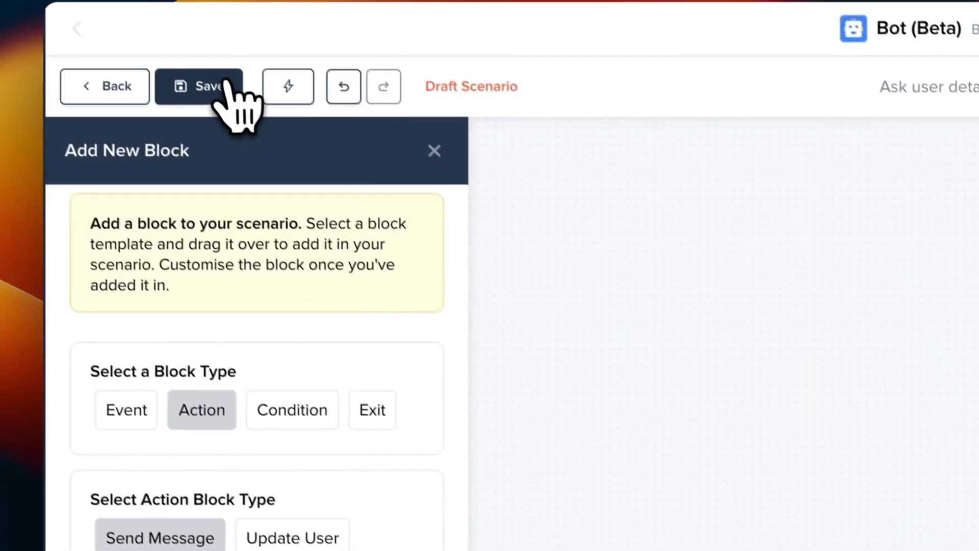
Save the scenario and start a live test by sending 'Hello' in the chat
{"action": "left_click", "coordinate": [225, 84]}
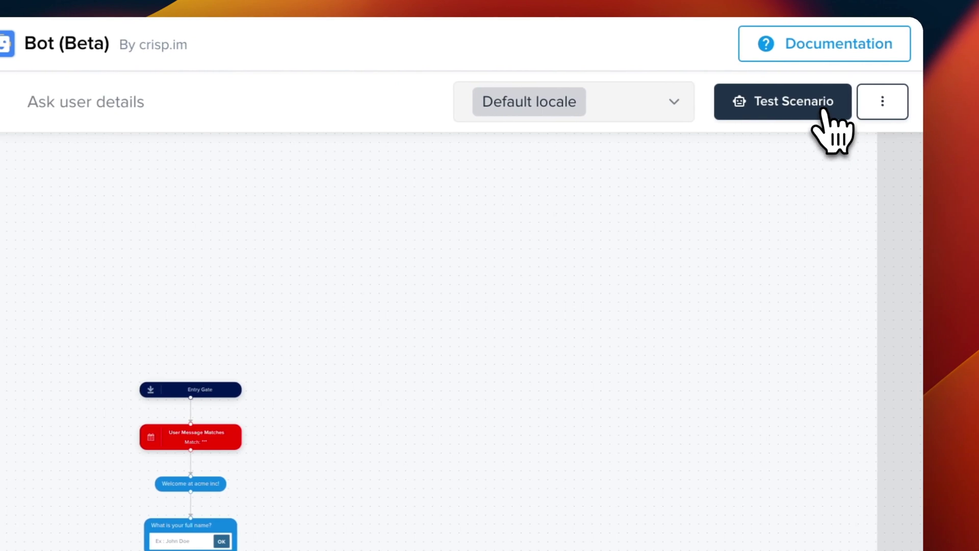
{"action": "left_click", "coordinate": [827, 113]}
{"action": "left_click_drag", "start_coordinate": [415, 199], "coordinate": [382, 92]}
{"action": "left_click", "coordinate": [652, 459]}
{"action": "type", "text": "Hello"}
{"action": "key", "text": "Return"}
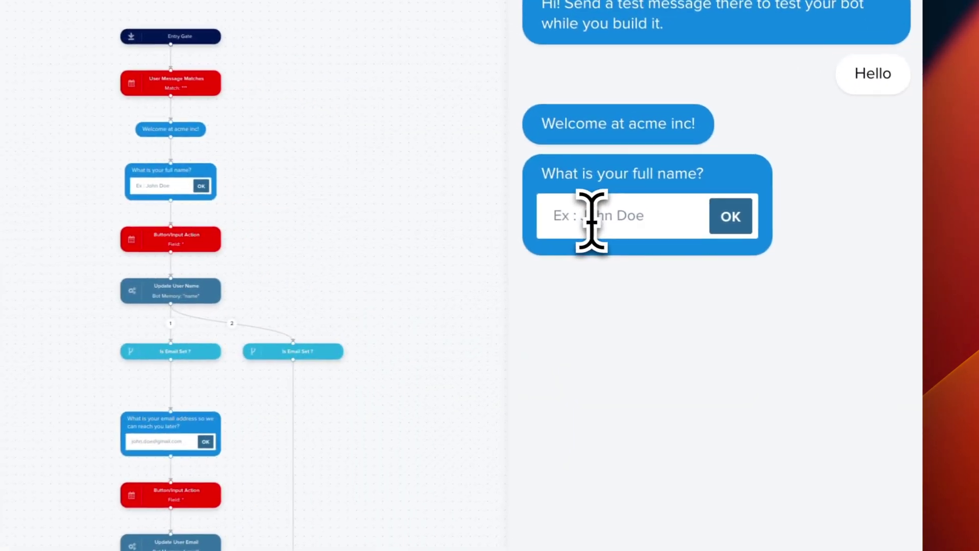
Answer the full name question and submit a test e-mail address
{"action": "left_click", "coordinate": [755, 244]}
{"action": "type", "text": "John"}
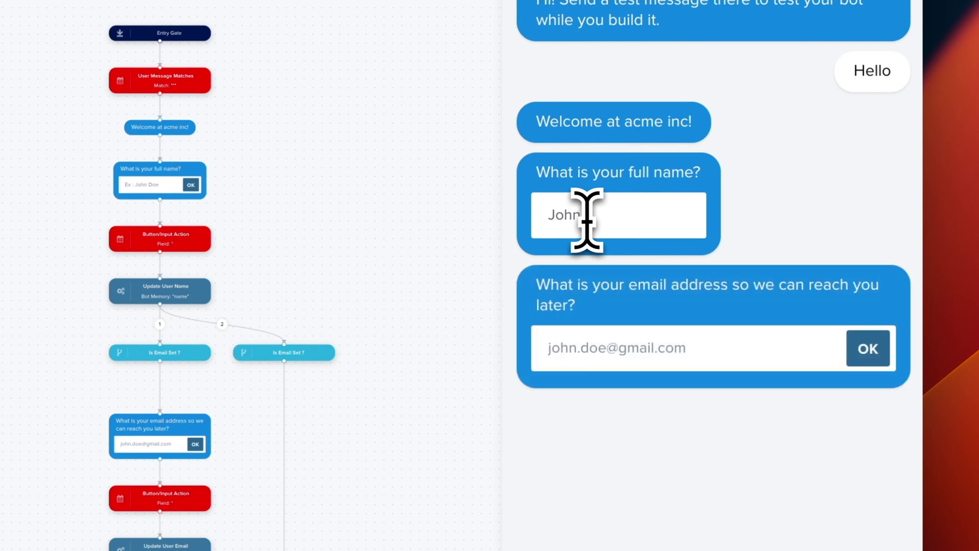
{"action": "left_click", "coordinate": [577, 357]}
{"action": "type", "text": "john.doe@gmail.com"}
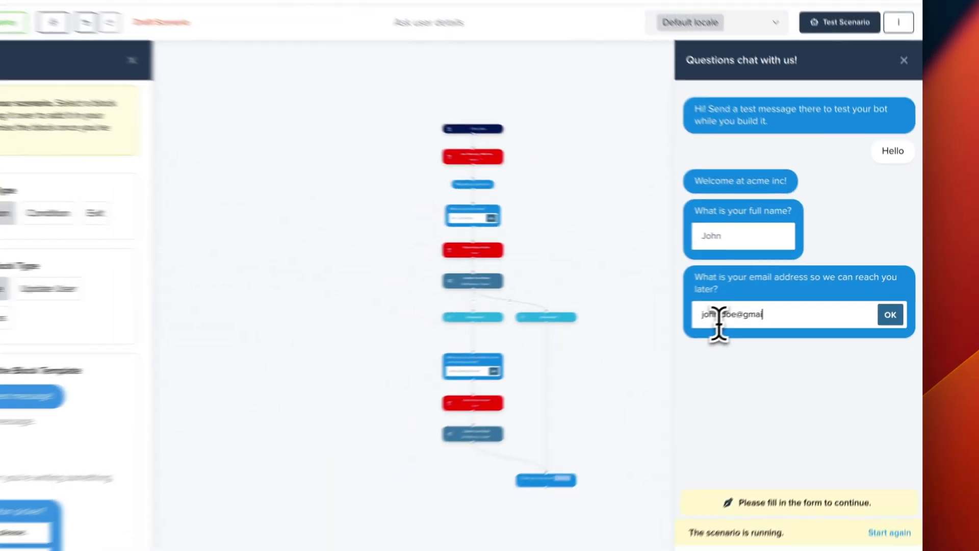
{"action": "key", "text": "Return"}
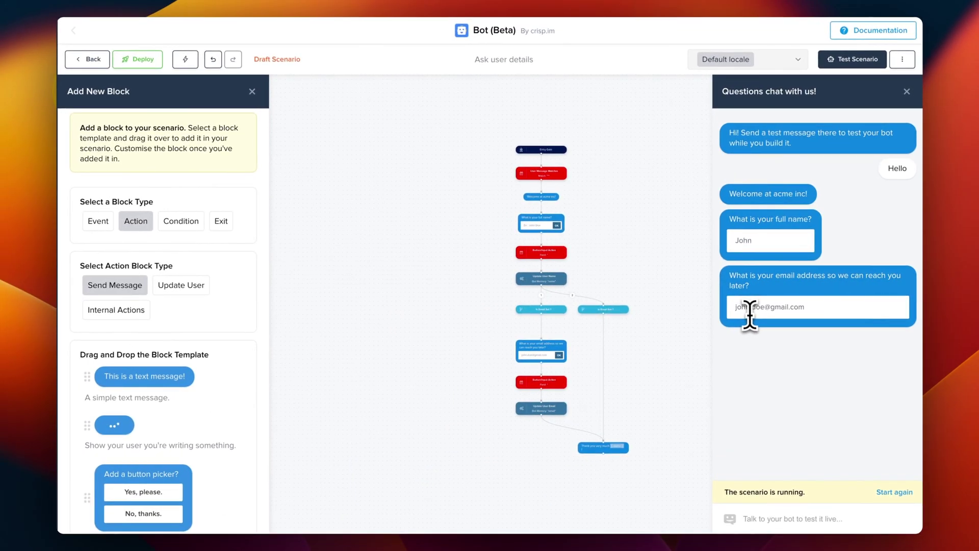